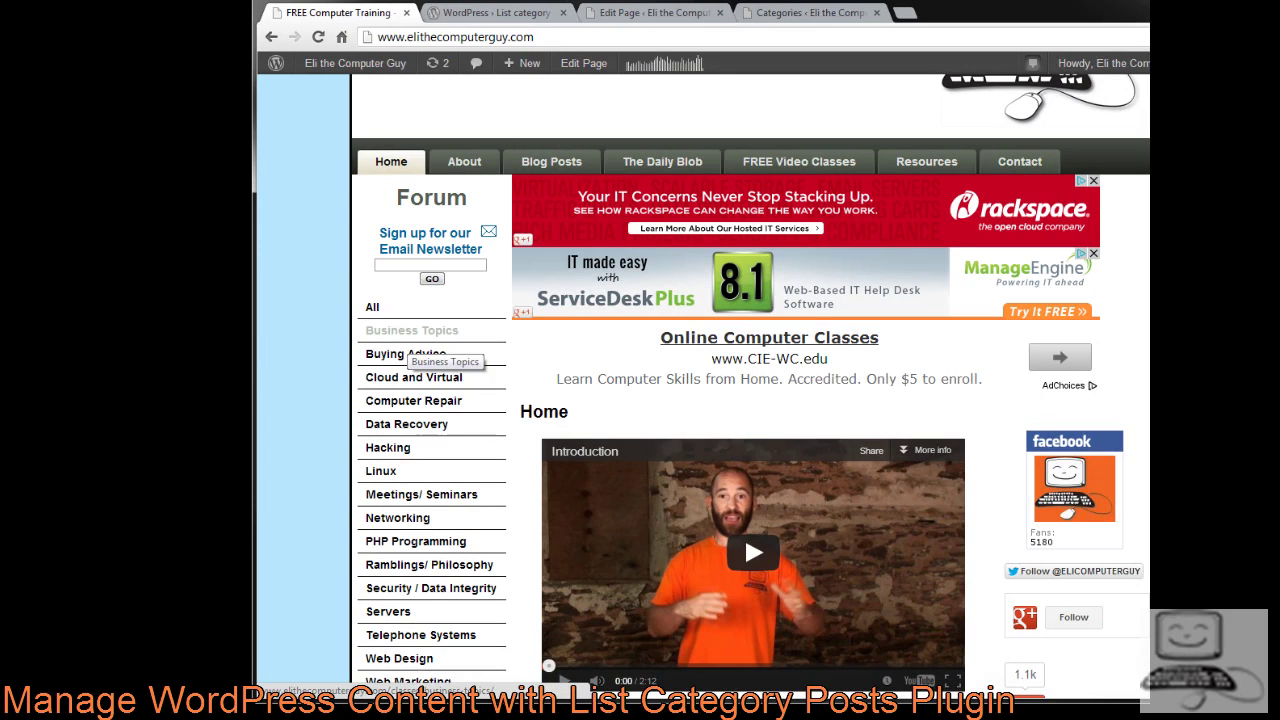
- Open the site's Business Topics page and look over its lists of classes and posts
{"action": "left_click", "coordinate": [412, 330]}
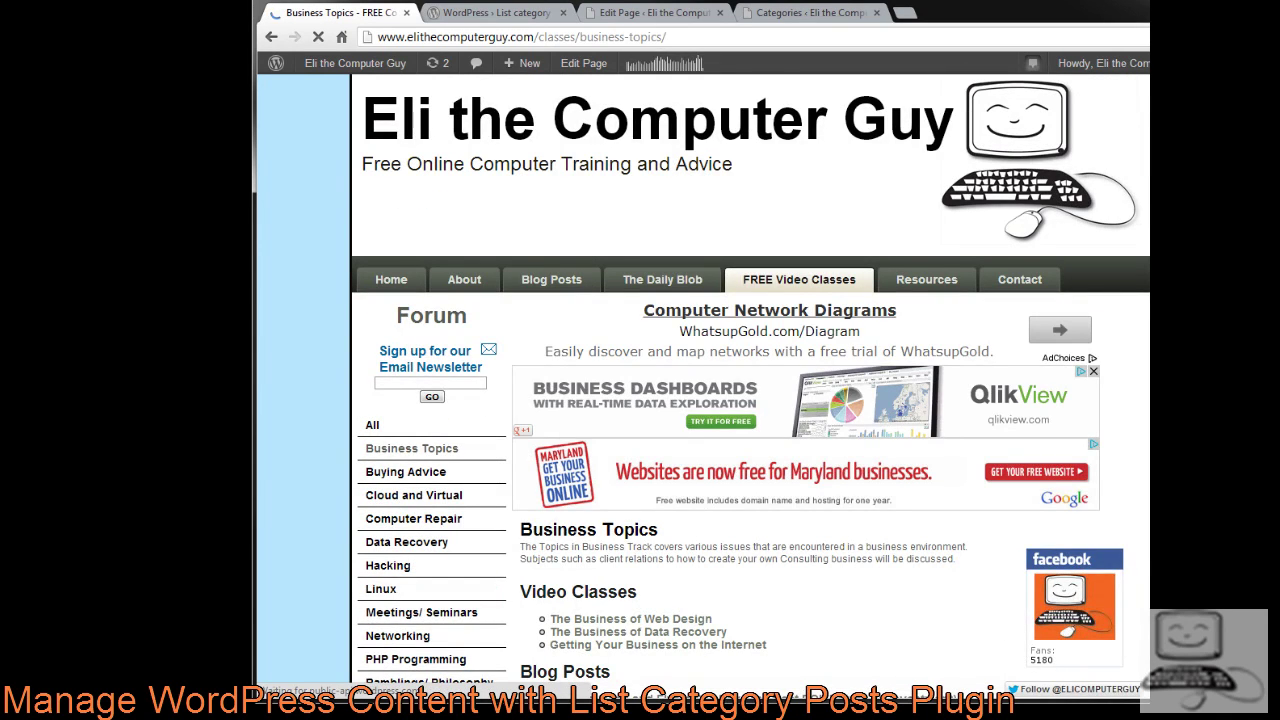
{"action": "scroll", "coordinate": [750, 400], "scroll_direction": "down", "scroll_amount": 1}
{"action": "scroll", "coordinate": [750, 400], "scroll_direction": "down", "scroll_amount": 3}
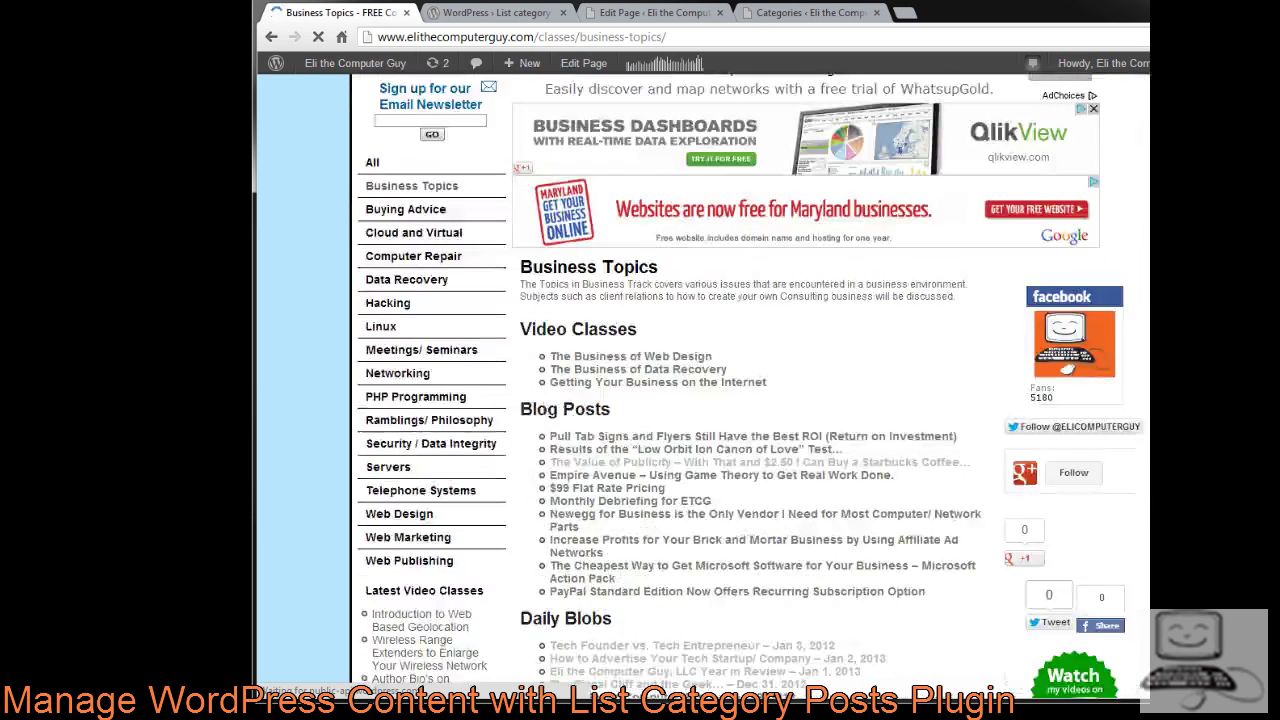
{"action": "scroll", "coordinate": [750, 400], "scroll_direction": "down", "scroll_amount": 1}
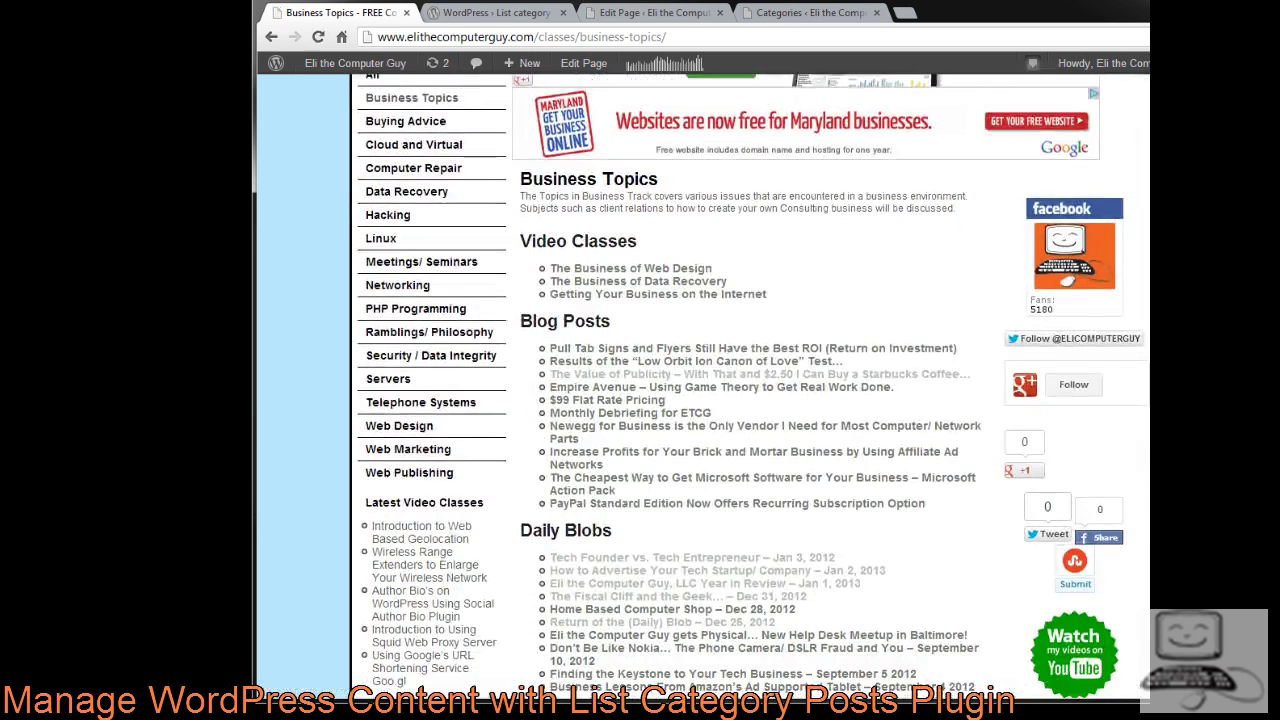
{"action": "scroll", "coordinate": [522, 208], "scroll_direction": "down", "scroll_amount": 1}
- Highlight the Video Classes, Blog Posts and Daily Blobs sections on the published page, one after another
{"action": "left_click_drag", "start_coordinate": [522, 208], "coordinate": [640, 215]}
{"action": "left_click", "coordinate": [738, 238]}
{"action": "left_click_drag", "start_coordinate": [548, 254], "coordinate": [627, 277]}
{"action": "left_click_drag", "start_coordinate": [520, 294], "coordinate": [610, 294]}
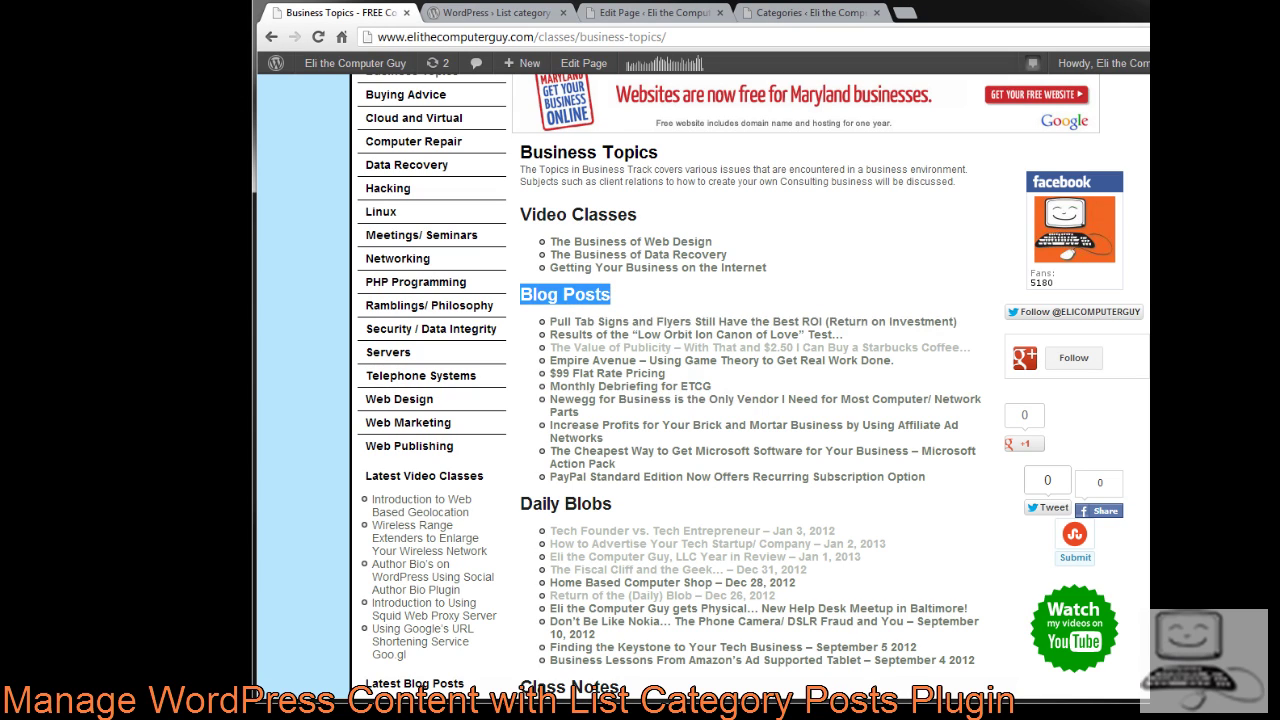
{"action": "left_click_drag", "start_coordinate": [520, 503], "coordinate": [612, 503]}
{"action": "left_click_drag", "start_coordinate": [524, 528], "coordinate": [669, 661]}
{"action": "left_click", "coordinate": [669, 661]}
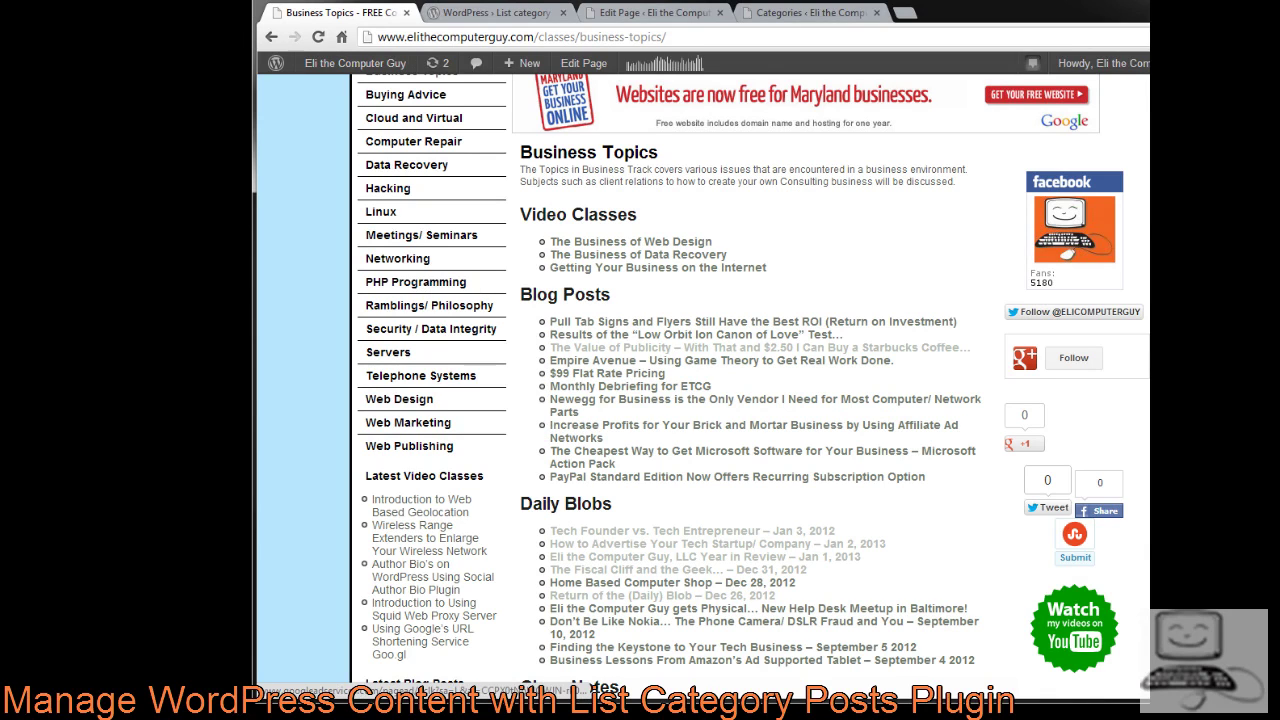
- Highlight the Business Topics title in the page editor and return to the published page to compare
{"action": "left_click", "coordinate": [650, 12]}
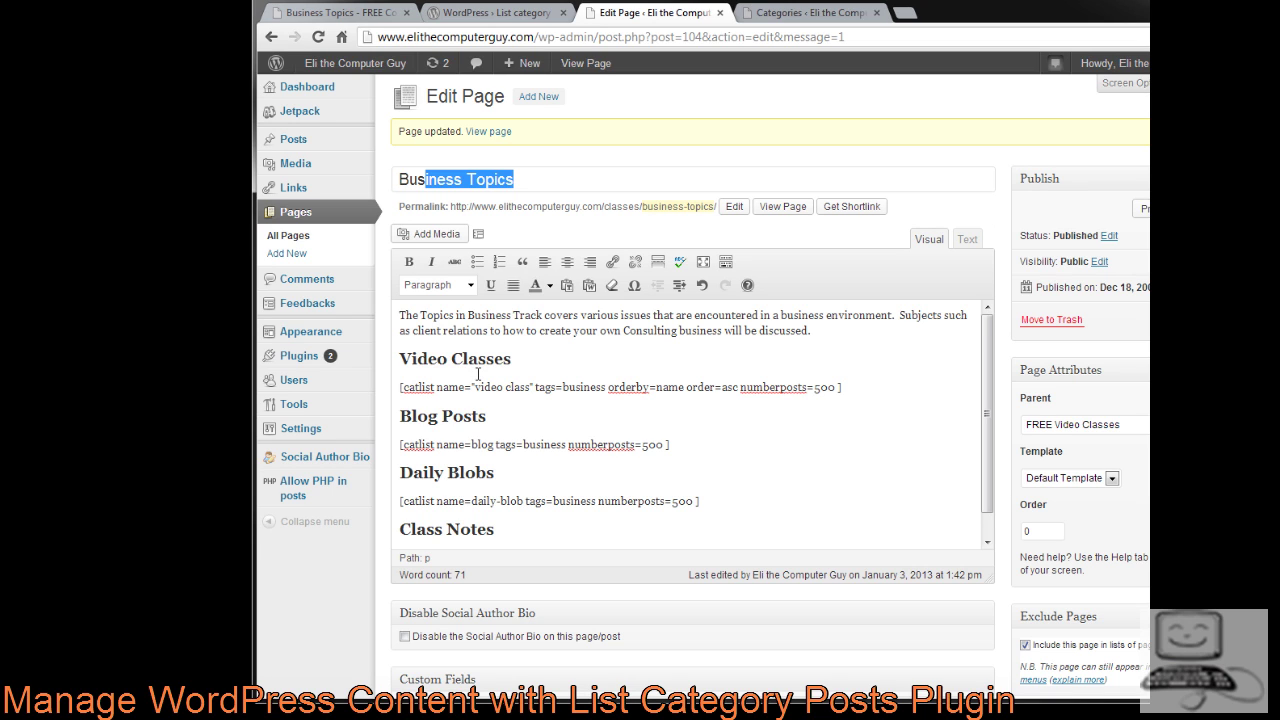
{"action": "left_click", "coordinate": [514, 179]}
{"action": "left_click_drag", "start_coordinate": [514, 179], "coordinate": [398, 179]}
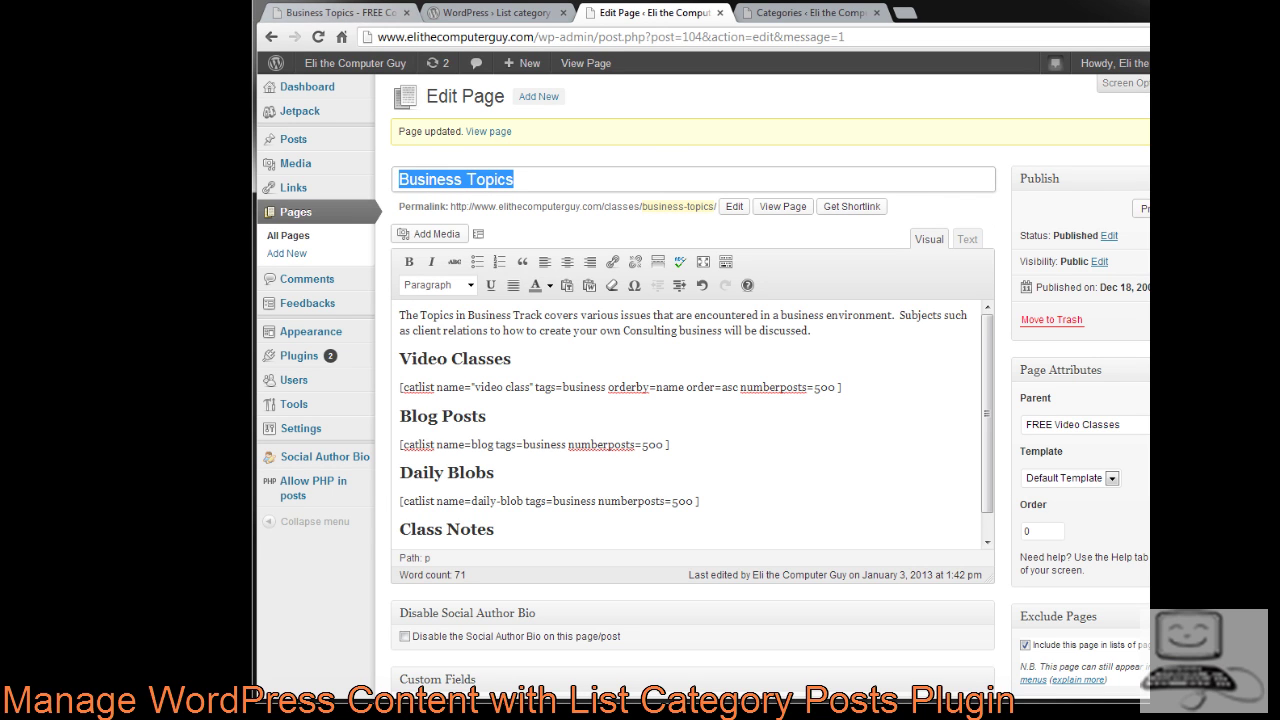
{"action": "left_click", "coordinate": [335, 12]}
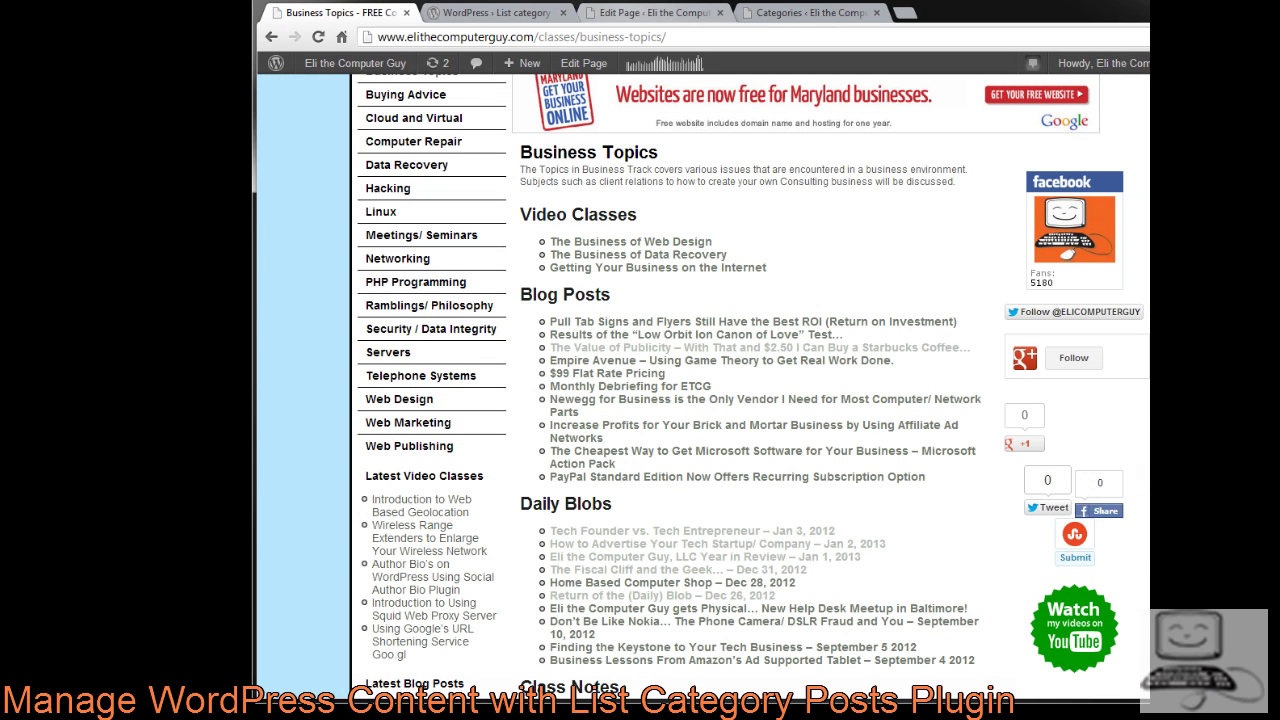
- Compare the Video Classes shortcode in the page editor with the class list it generates on the published page
{"action": "left_click", "coordinate": [655, 12]}
{"action": "left_click_drag", "start_coordinate": [400, 359], "coordinate": [849, 389]}
{"action": "left_click", "coordinate": [524, 358]}
{"action": "left_click", "coordinate": [564, 362]}
{"action": "left_click", "coordinate": [849, 389]}
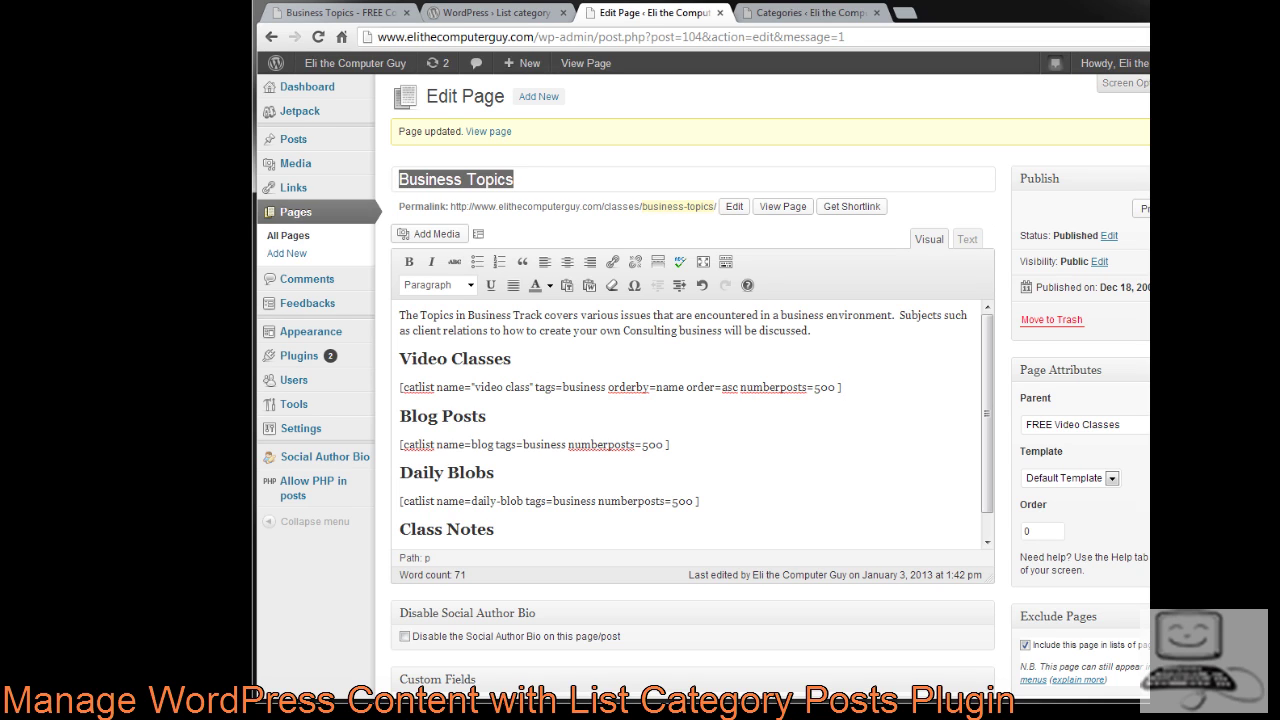
{"action": "key", "text": "ctrl+1"}
{"action": "left_click_drag", "start_coordinate": [550, 241], "coordinate": [767, 268]}
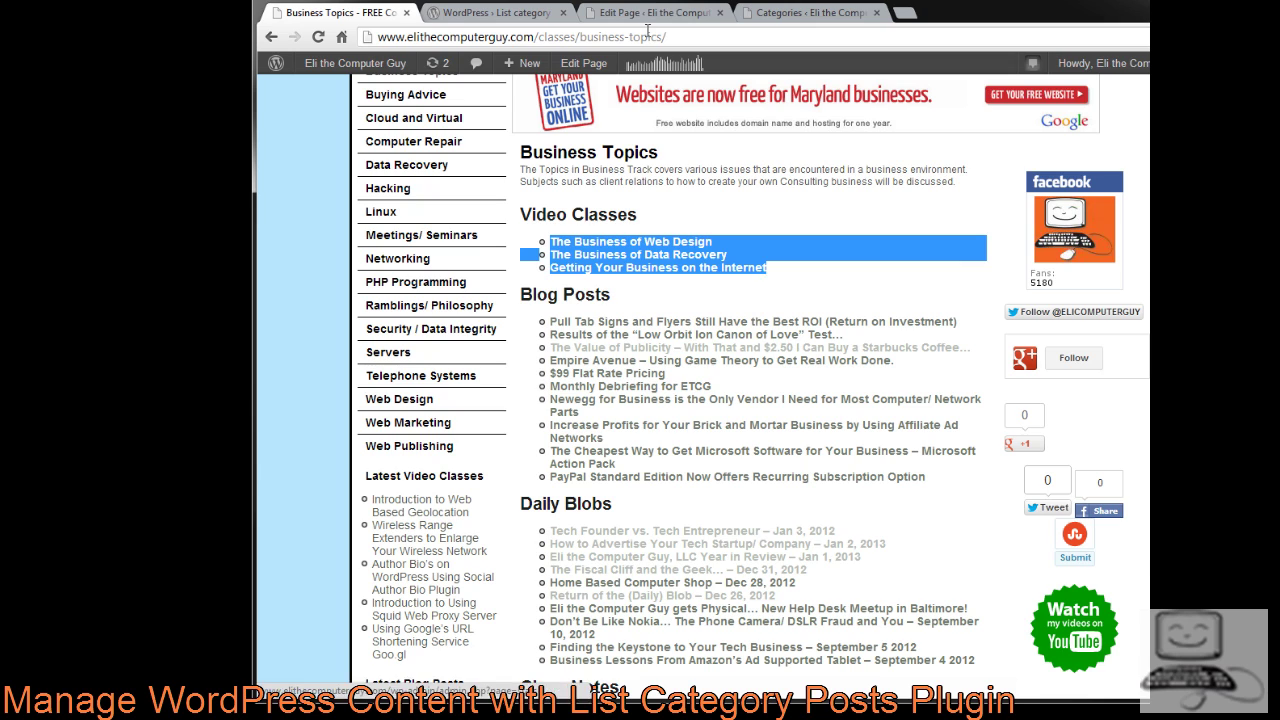
{"action": "key", "text": "ctrl+3"}
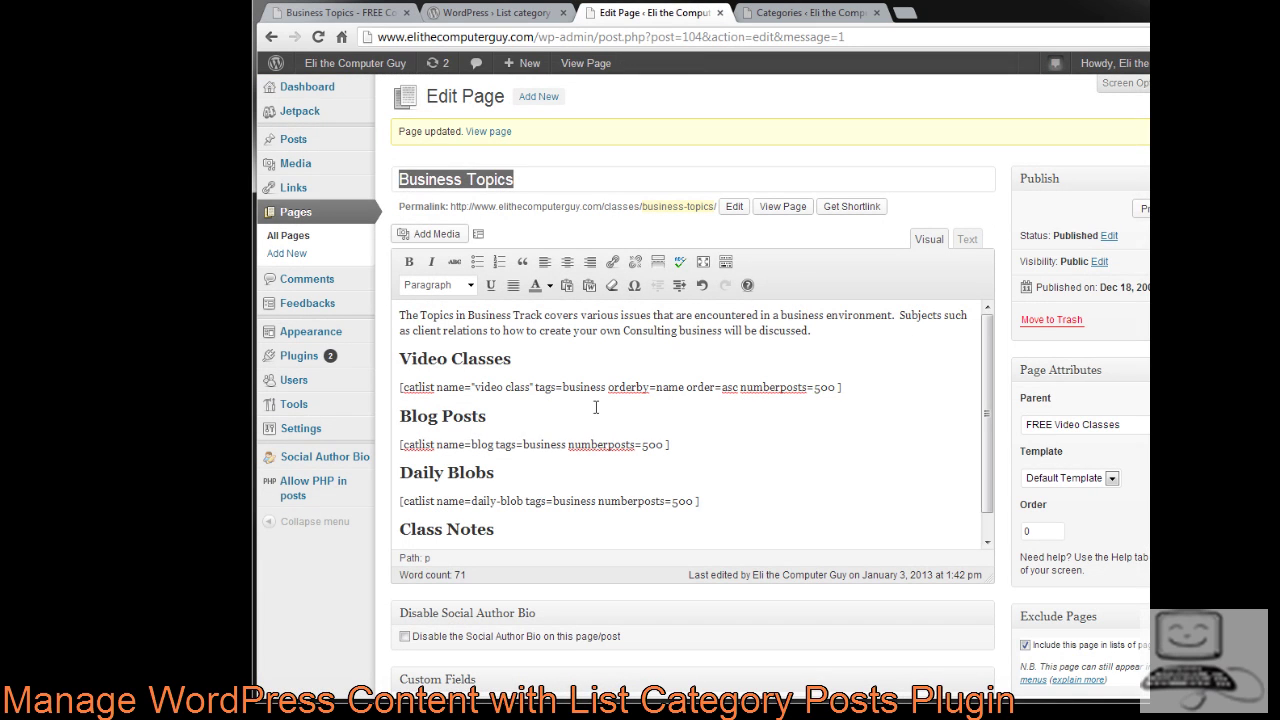
- Highlight the catlist keyword and the name="video class" parameter in the Video Classes shortcode
{"action": "left_click", "coordinate": [401, 387]}
{"action": "left_click_drag", "start_coordinate": [402, 387], "coordinate": [435, 387]}
{"action": "left_click", "coordinate": [439, 387]}
{"action": "left_click_drag", "start_coordinate": [437, 387], "coordinate": [534, 388]}
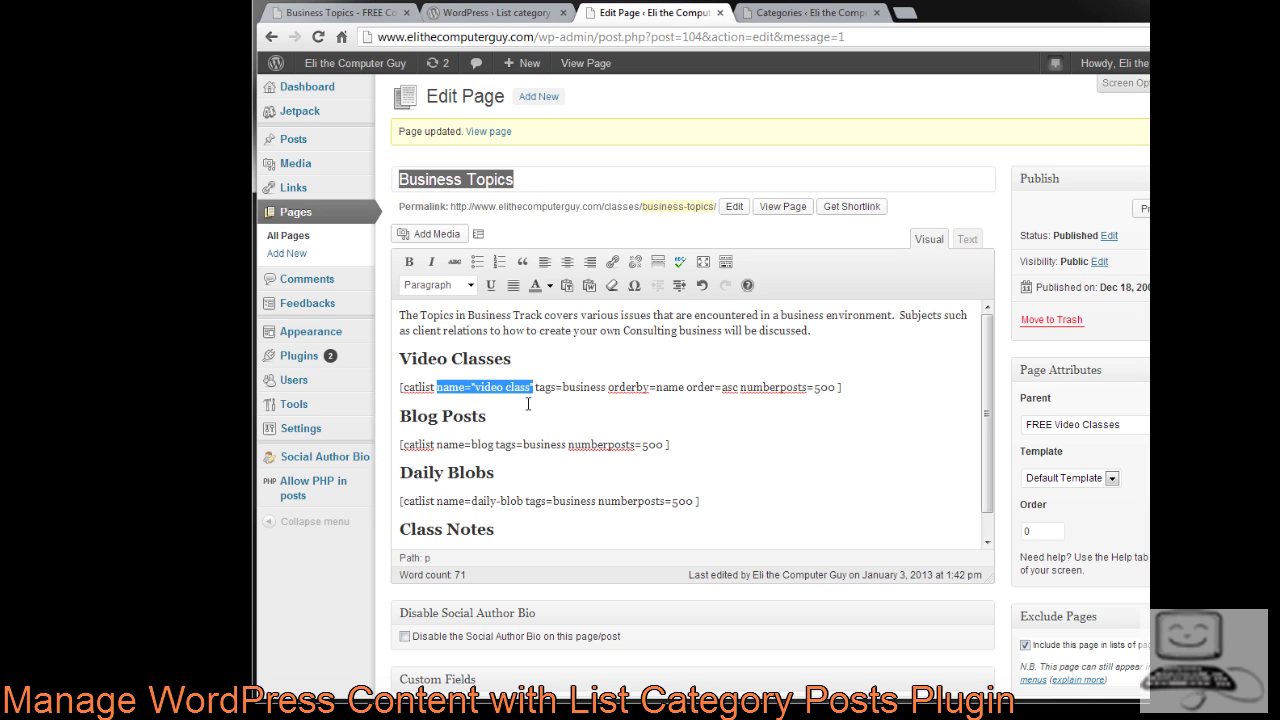
{"action": "left_click", "coordinate": [528, 404]}
{"action": "left_click_drag", "start_coordinate": [436, 388], "coordinate": [536, 386]}
{"action": "left_click", "coordinate": [526, 408]}
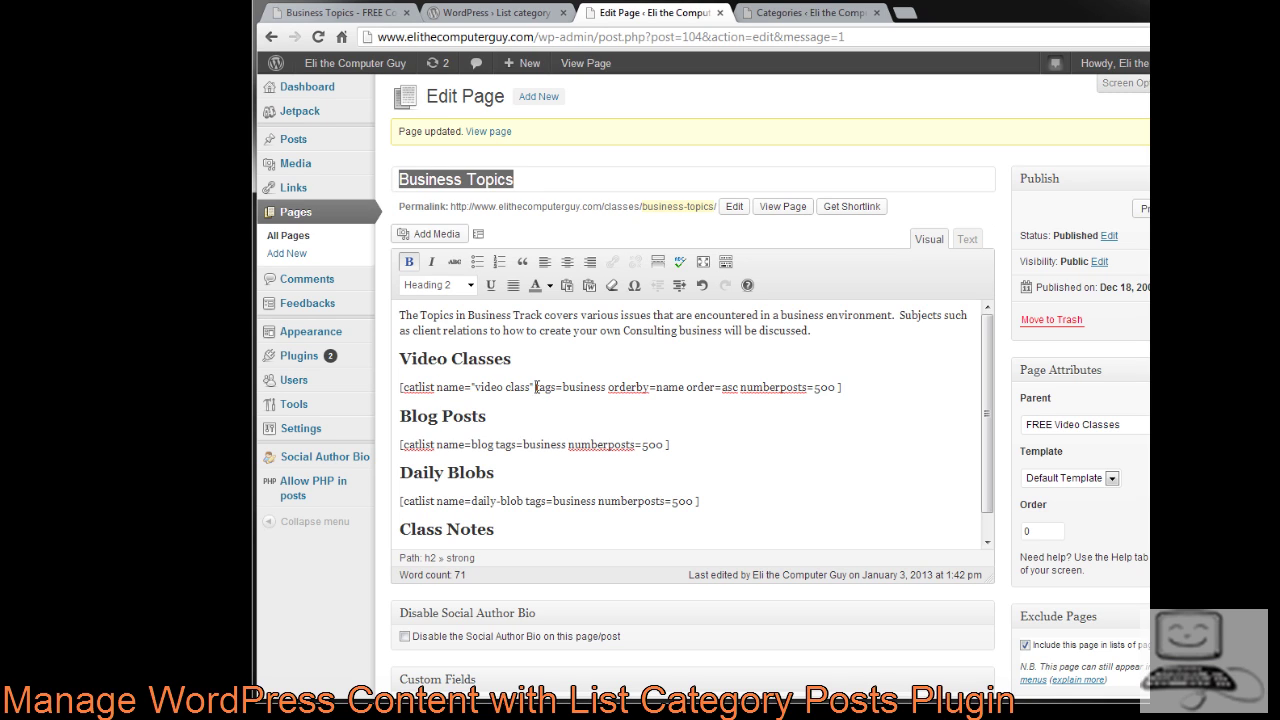
- Highlight the tags=business parameter, on its own and together with the name parameter, in the Video Classes shortcode
{"action": "left_click", "coordinate": [536, 387]}
{"action": "left_click_drag", "start_coordinate": [536, 387], "coordinate": [604, 395]}
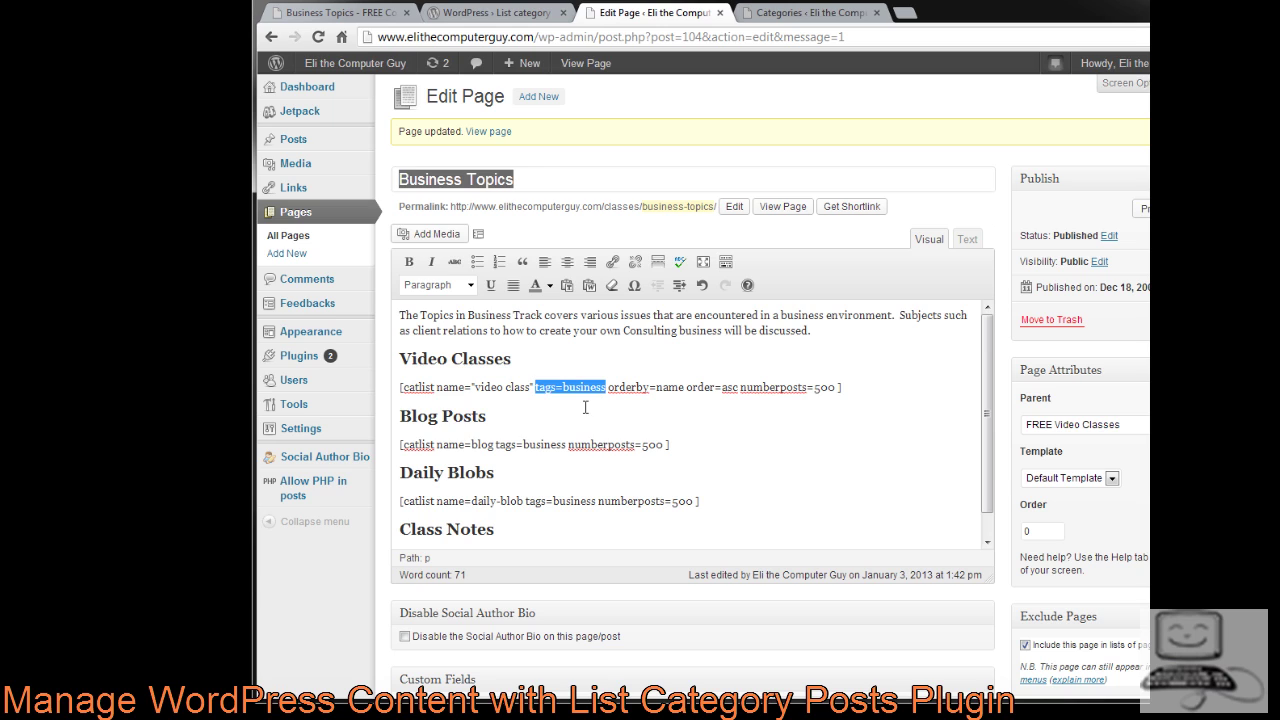
{"action": "left_click", "coordinate": [563, 399]}
{"action": "left_click_drag", "start_coordinate": [536, 387], "coordinate": [604, 392]}
{"action": "left_click_drag", "start_coordinate": [435, 387], "coordinate": [535, 387]}
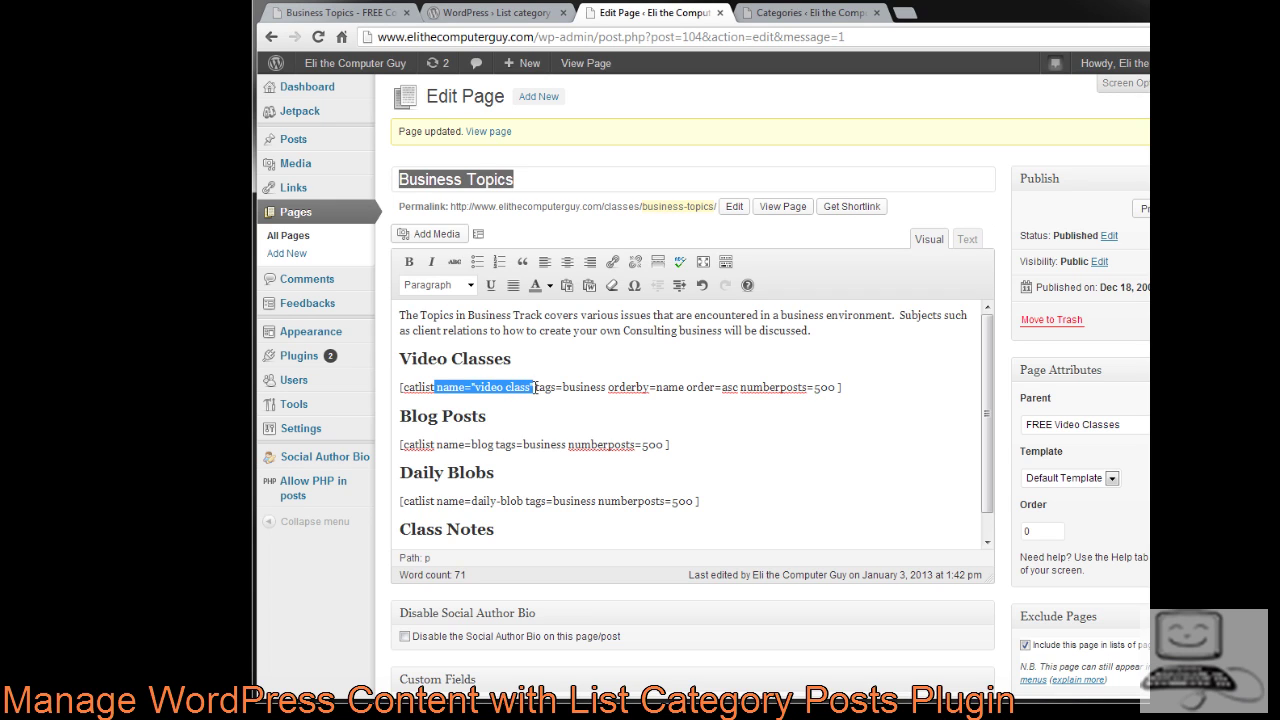
{"action": "left_click_drag", "start_coordinate": [535, 387], "coordinate": [606, 393]}
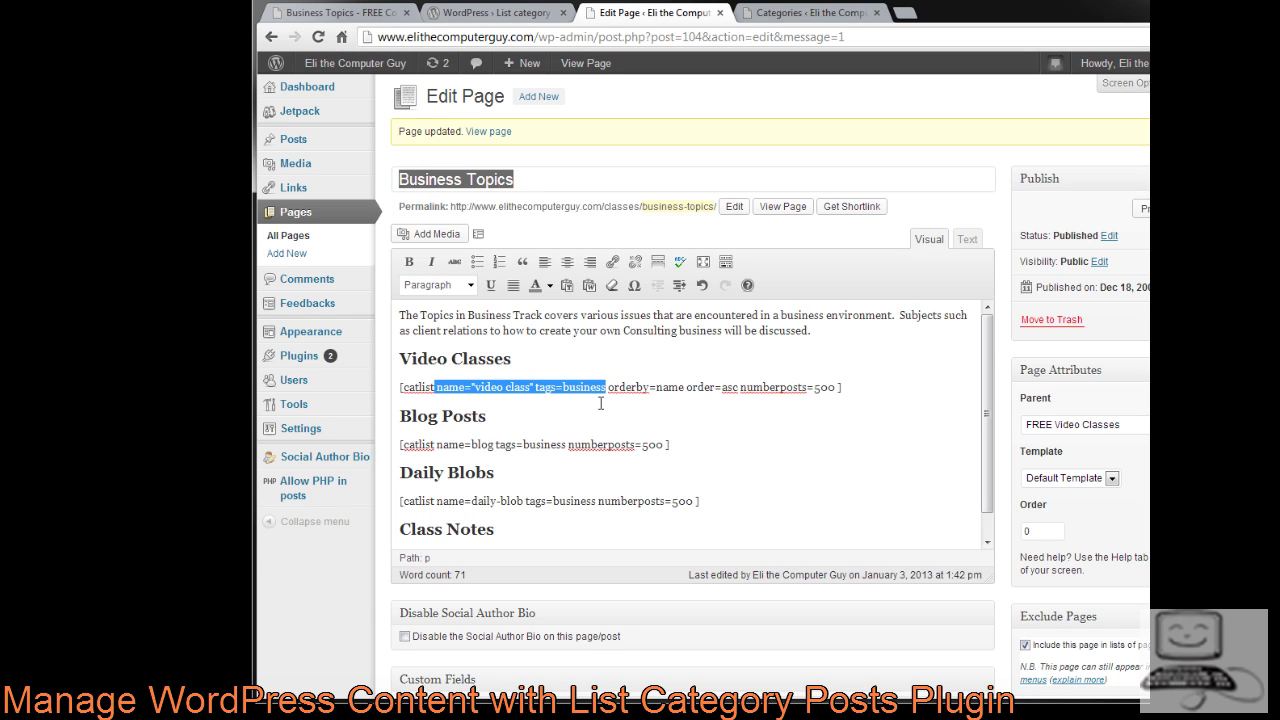
{"action": "left_click", "coordinate": [597, 403]}
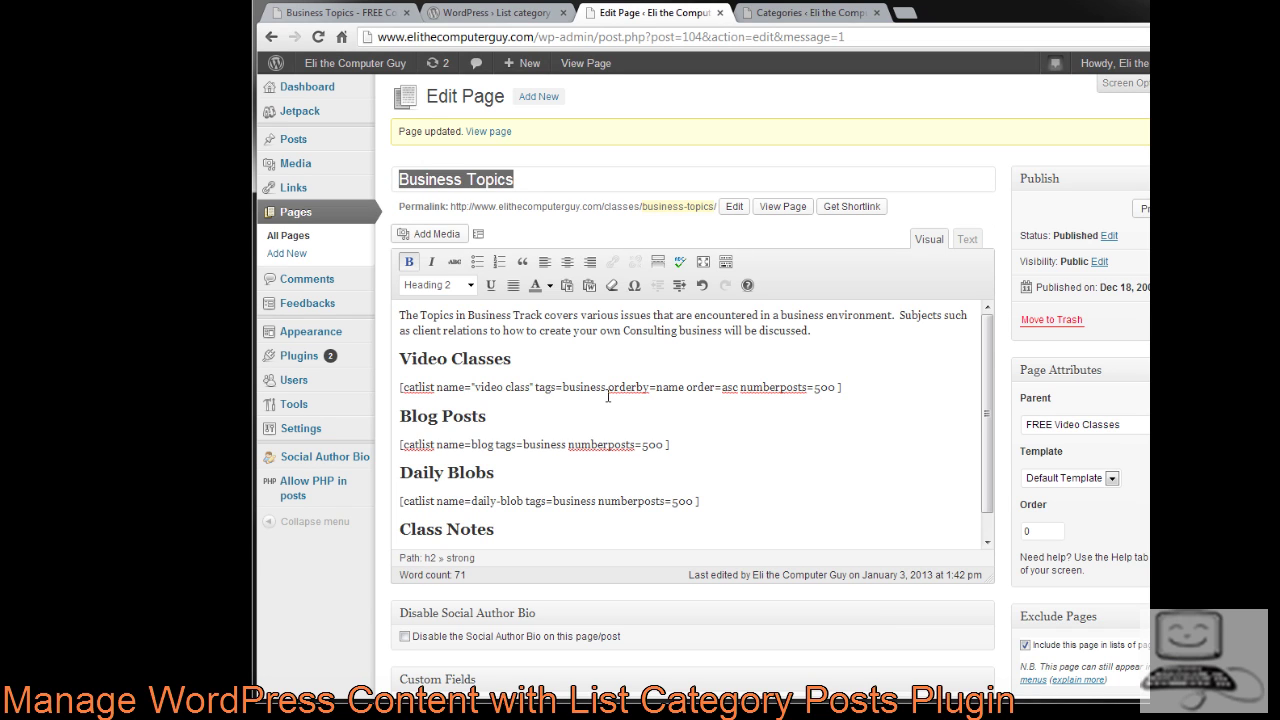
- Highlight the orderby, order and numberposts parameters, and finally the entire Video Classes shortcode
{"action": "left_click_drag", "start_coordinate": [609, 388], "coordinate": [740, 392]}
{"action": "left_click", "coordinate": [647, 403]}
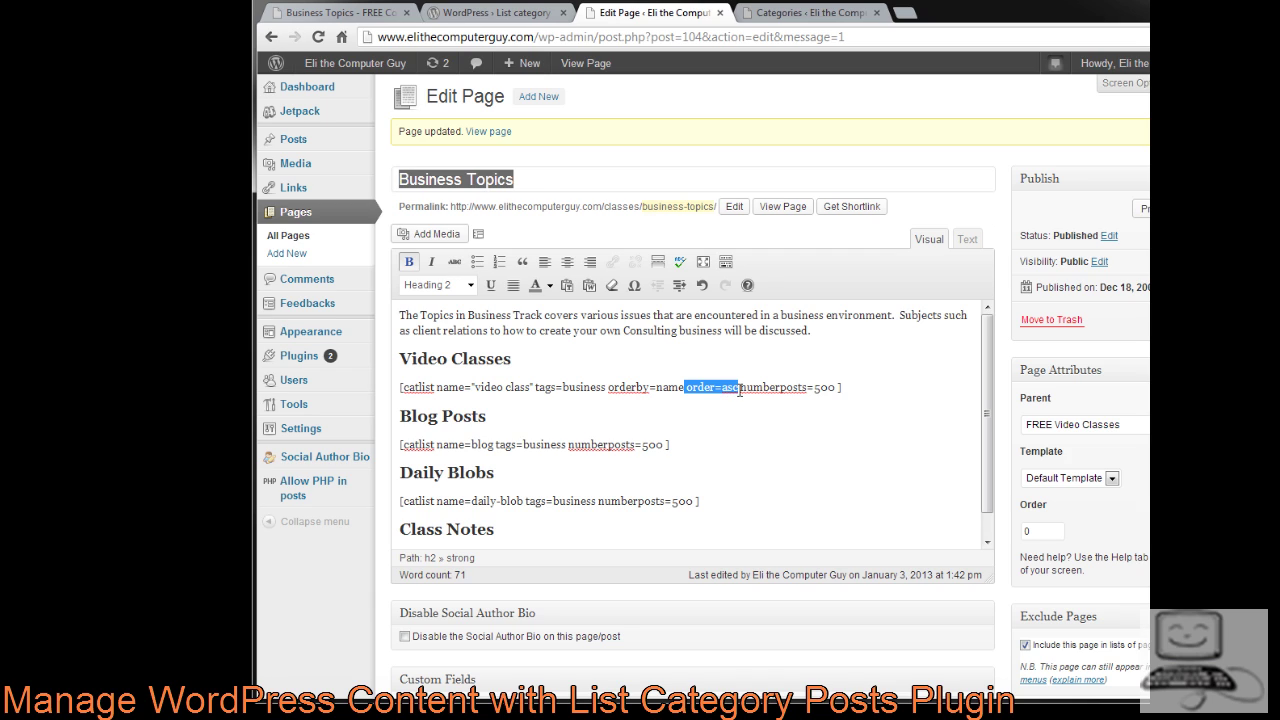
{"action": "left_click_drag", "start_coordinate": [740, 392], "coordinate": [824, 395]}
{"action": "left_click", "coordinate": [742, 396]}
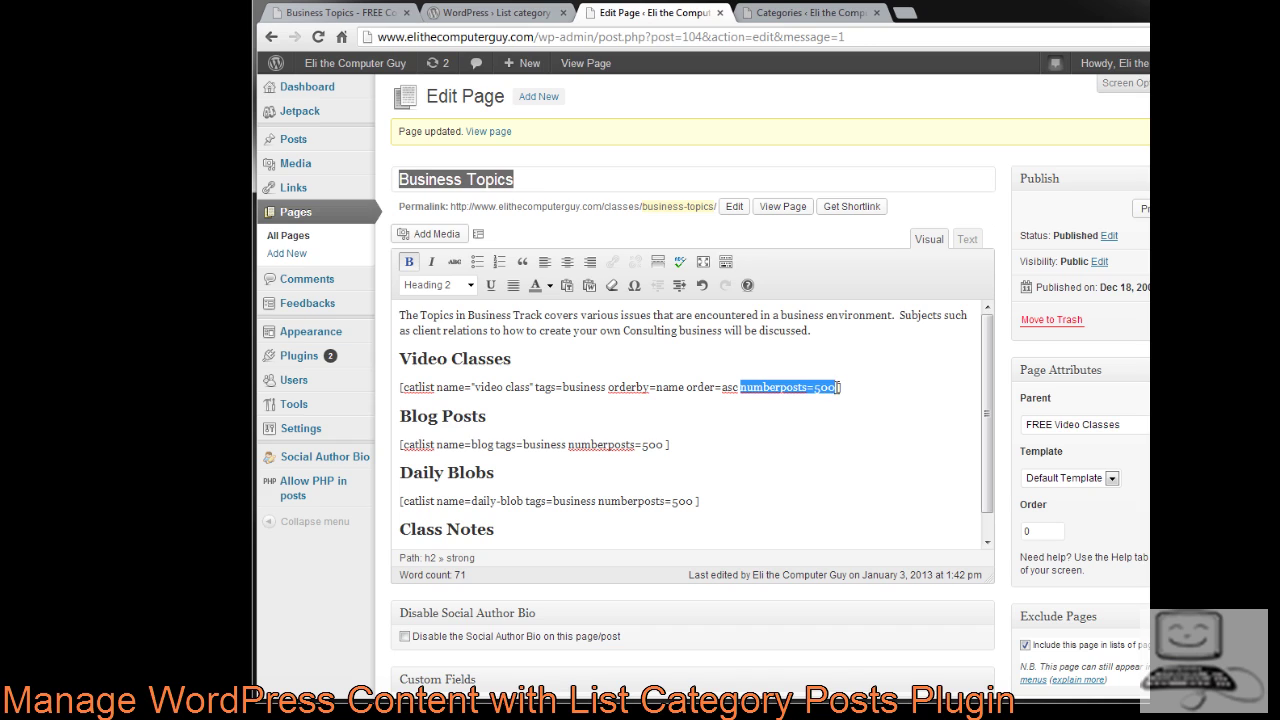
{"action": "left_click", "coordinate": [578, 410]}
{"action": "left_click_drag", "start_coordinate": [400, 387], "coordinate": [842, 387]}
{"action": "left_click", "coordinate": [823, 414]}
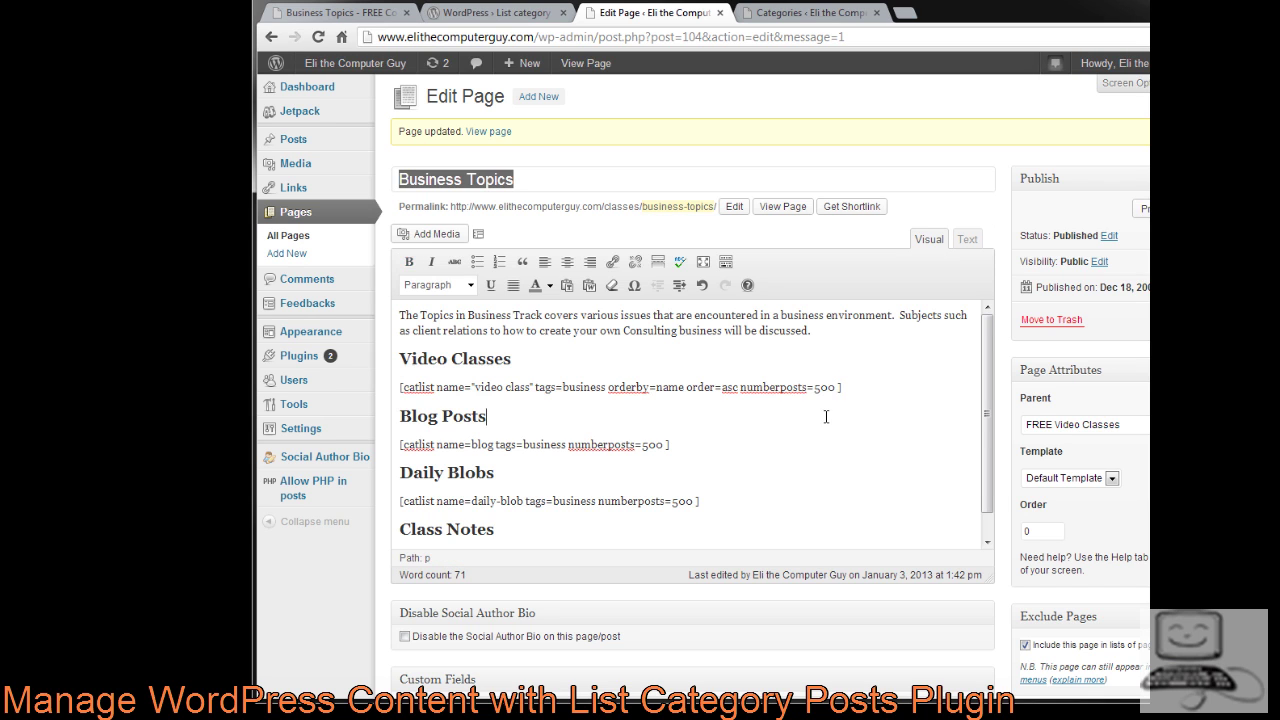
- Check the published page, and examine the name and tags parameters in the Blog Posts and Daily Blobs shortcodes
{"action": "key", "text": "ctrl+1"}
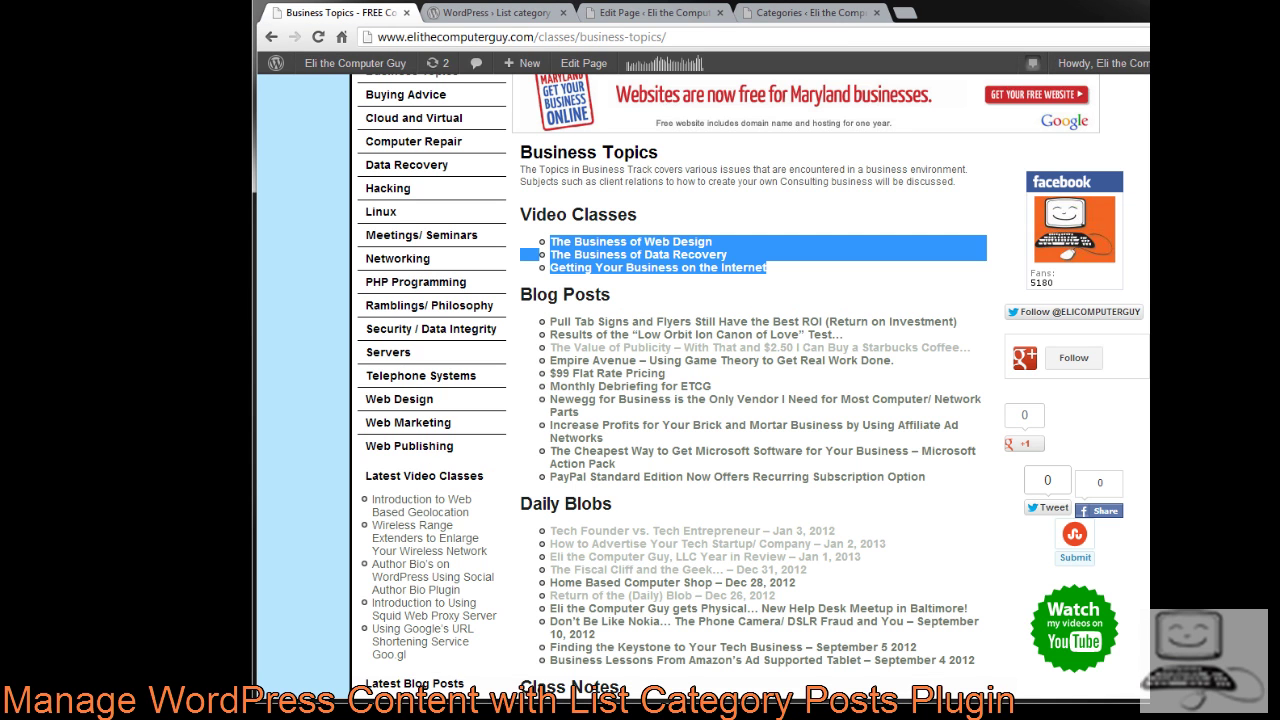
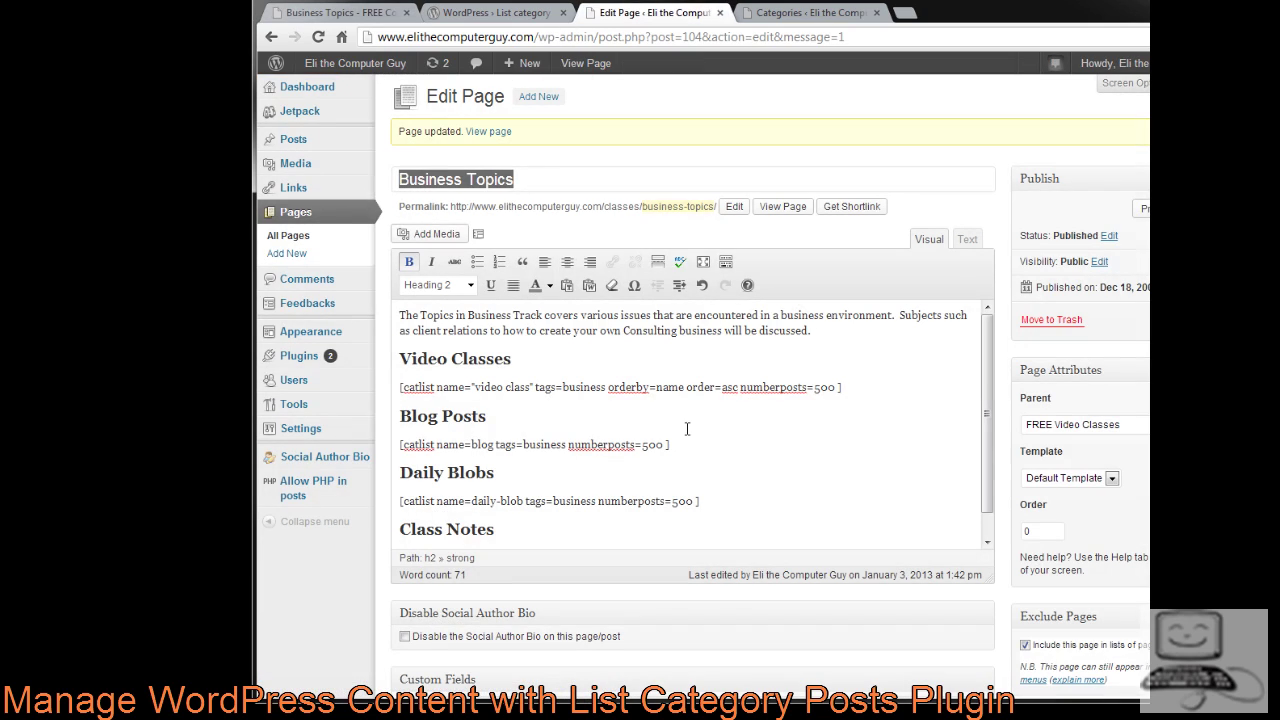
{"action": "left_click_drag", "start_coordinate": [399, 417], "coordinate": [490, 416]}
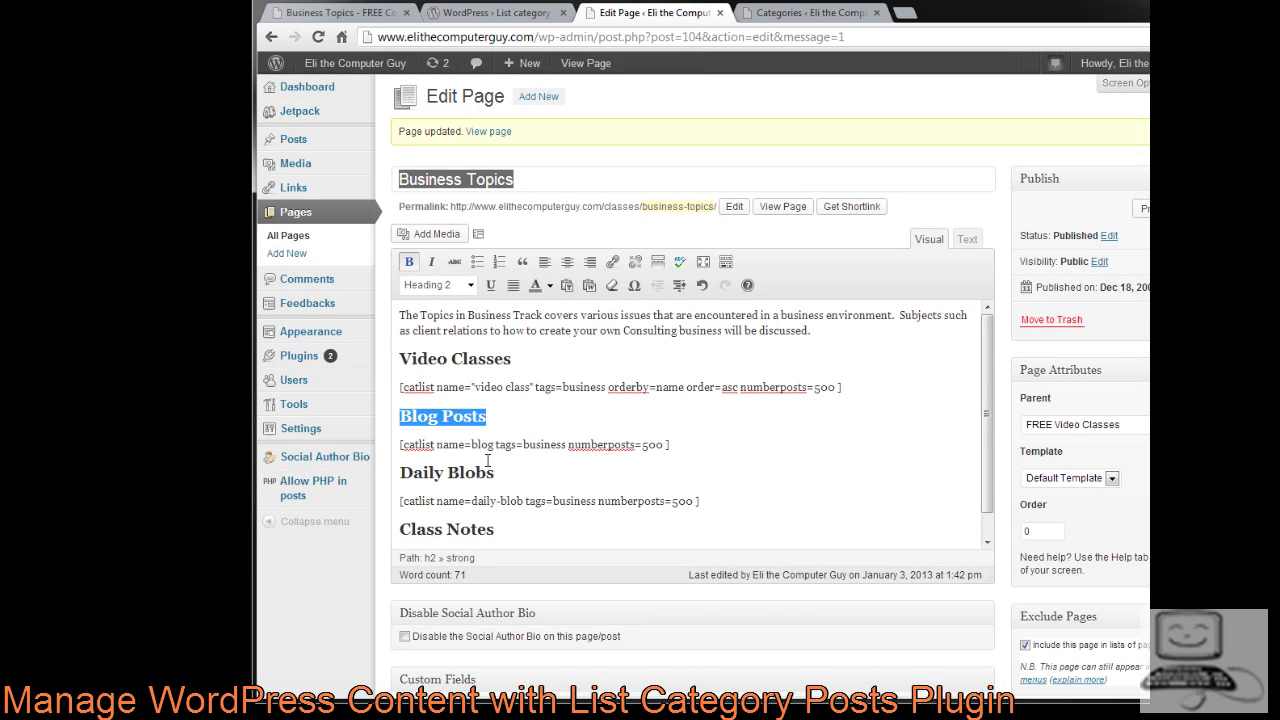
{"action": "left_click", "coordinate": [470, 450]}
{"action": "left_click_drag", "start_coordinate": [458, 444], "coordinate": [568, 444]}
{"action": "left_click", "coordinate": [495, 444]}
{"action": "left_click", "coordinate": [567, 448]}
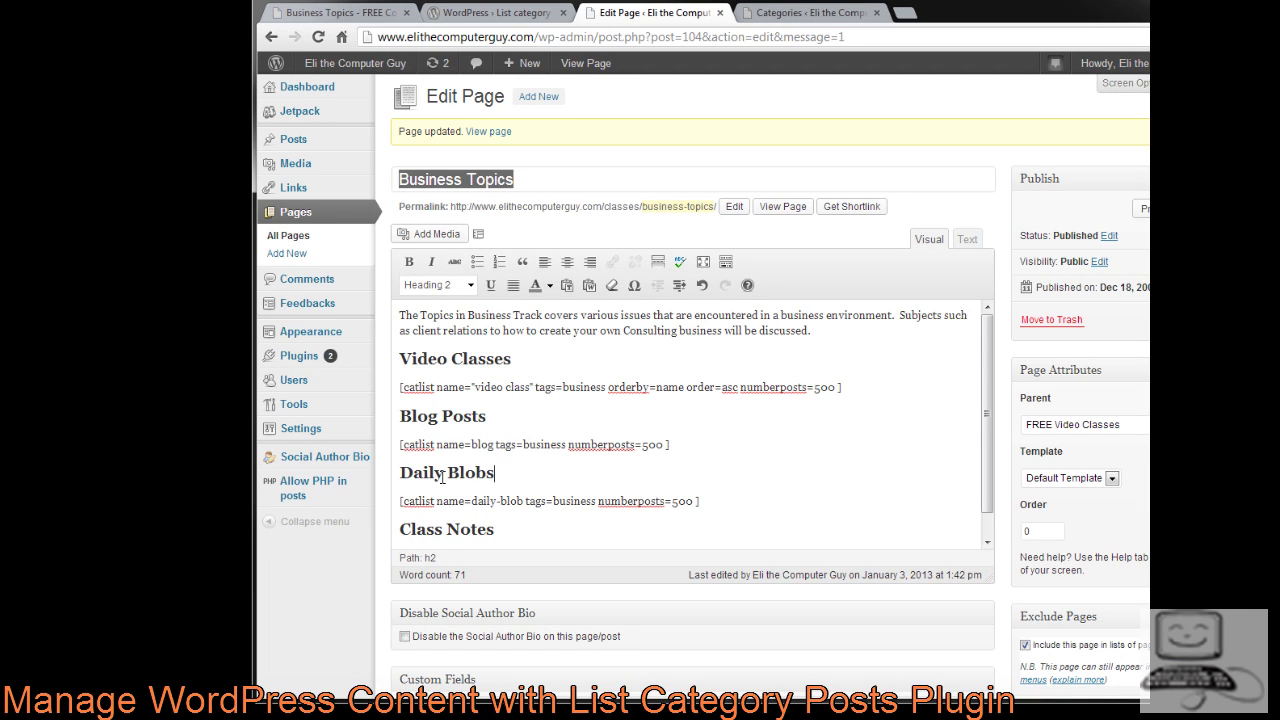
{"action": "left_click_drag", "start_coordinate": [437, 501], "coordinate": [586, 501]}
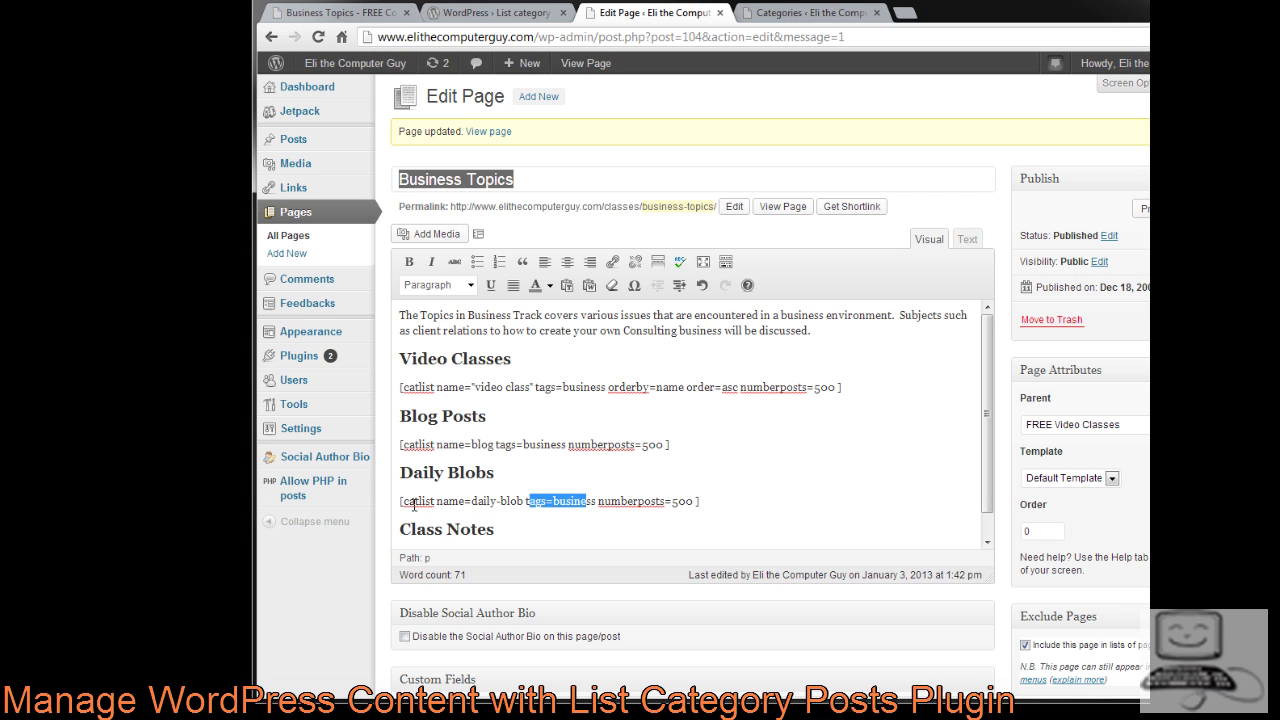
- Try dsc as the order value in the Video Classes shortcode, and set it back to asc
{"action": "left_click", "coordinate": [330, 13]}
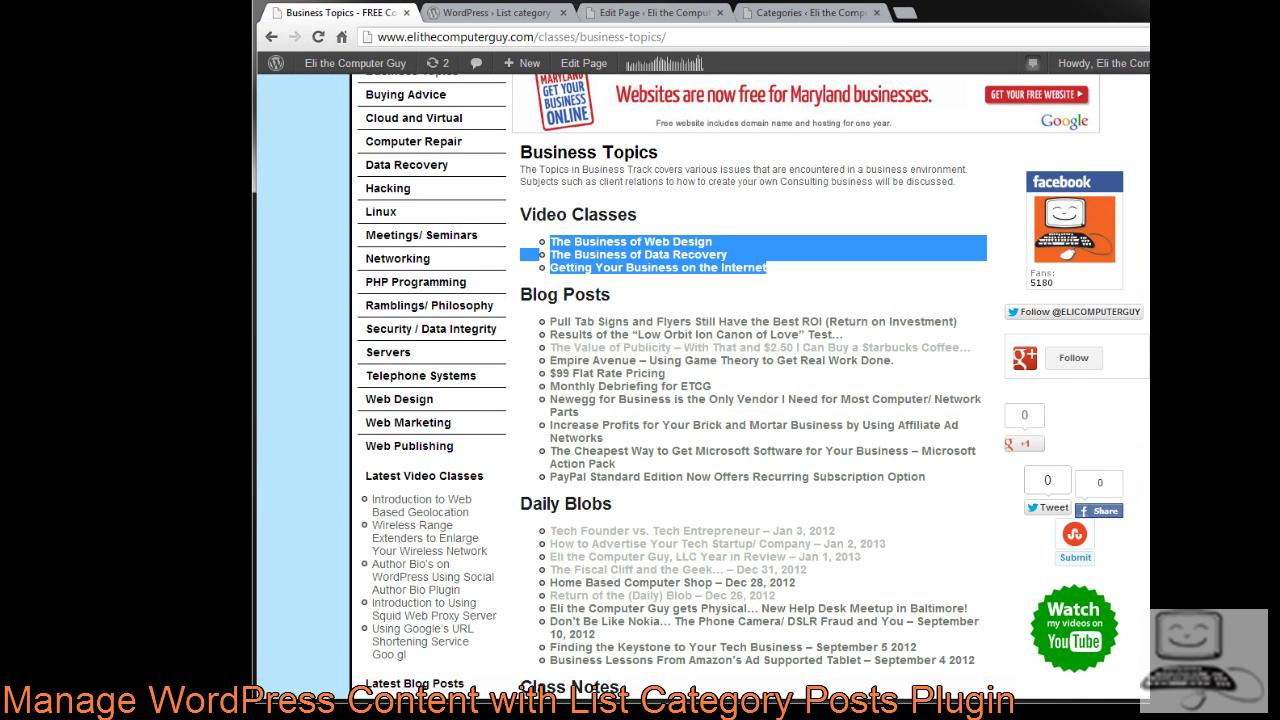
{"action": "left_click", "coordinate": [655, 13]}
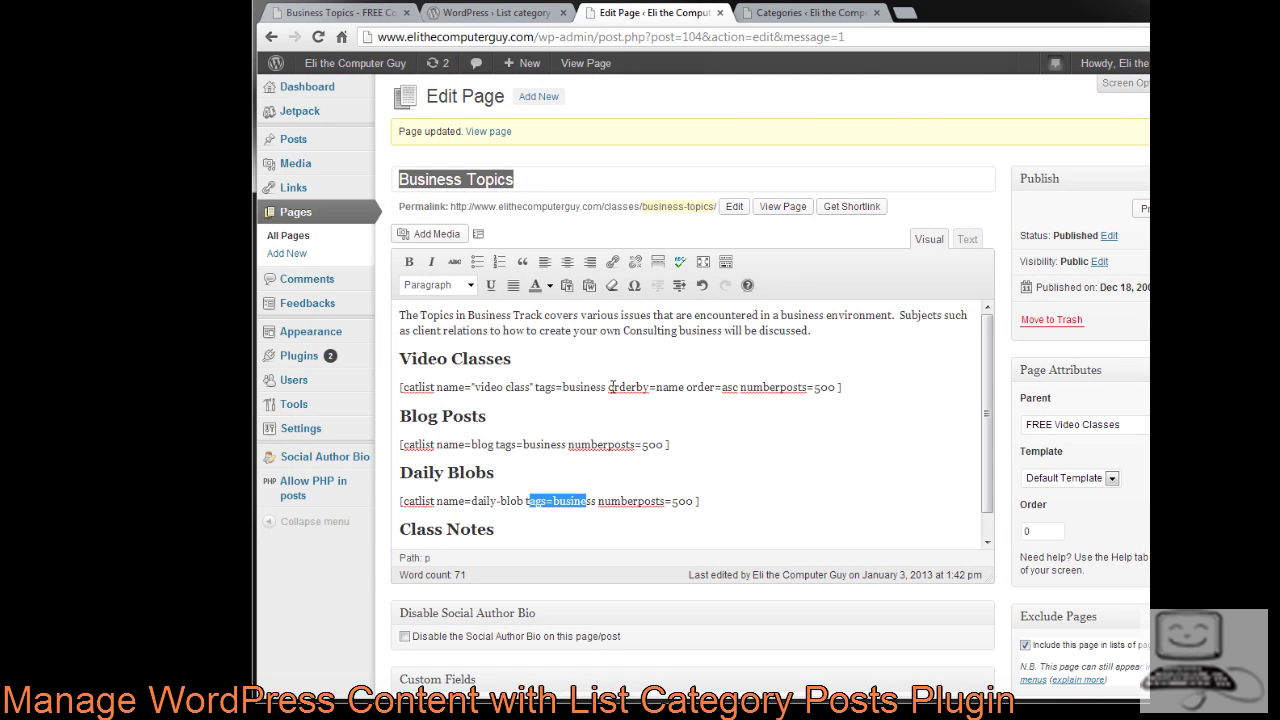
{"action": "left_click_drag", "start_coordinate": [680, 387], "coordinate": [722, 389]}
{"action": "left_click", "coordinate": [737, 405]}
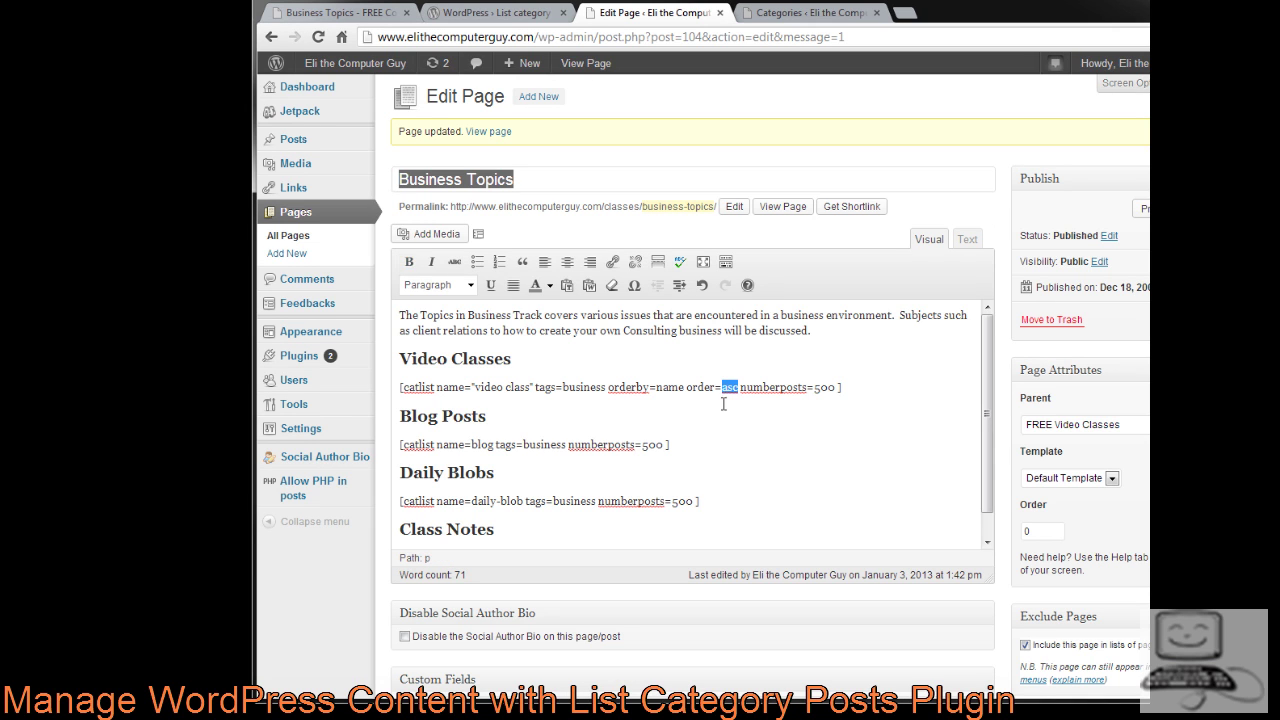
{"action": "type", "text": "dsc"}
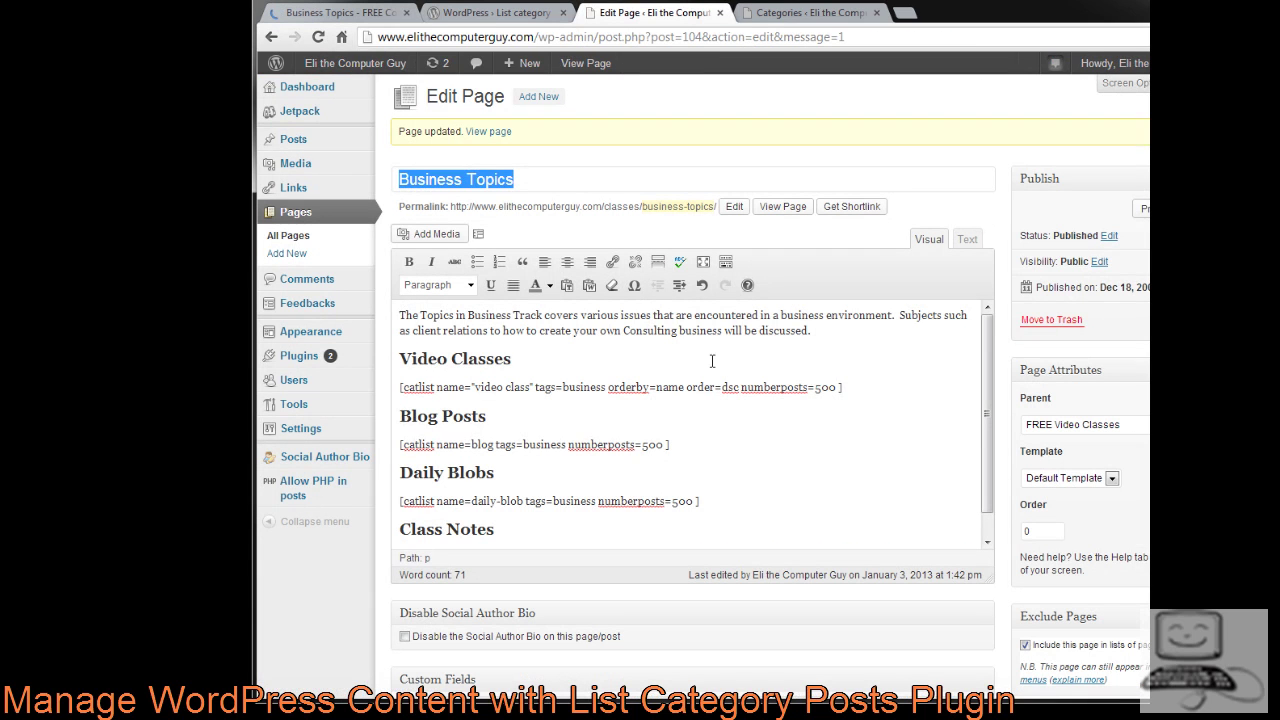
{"action": "left_click_drag", "start_coordinate": [741, 387], "coordinate": [716, 385]}
{"action": "type", "text": "asc"}
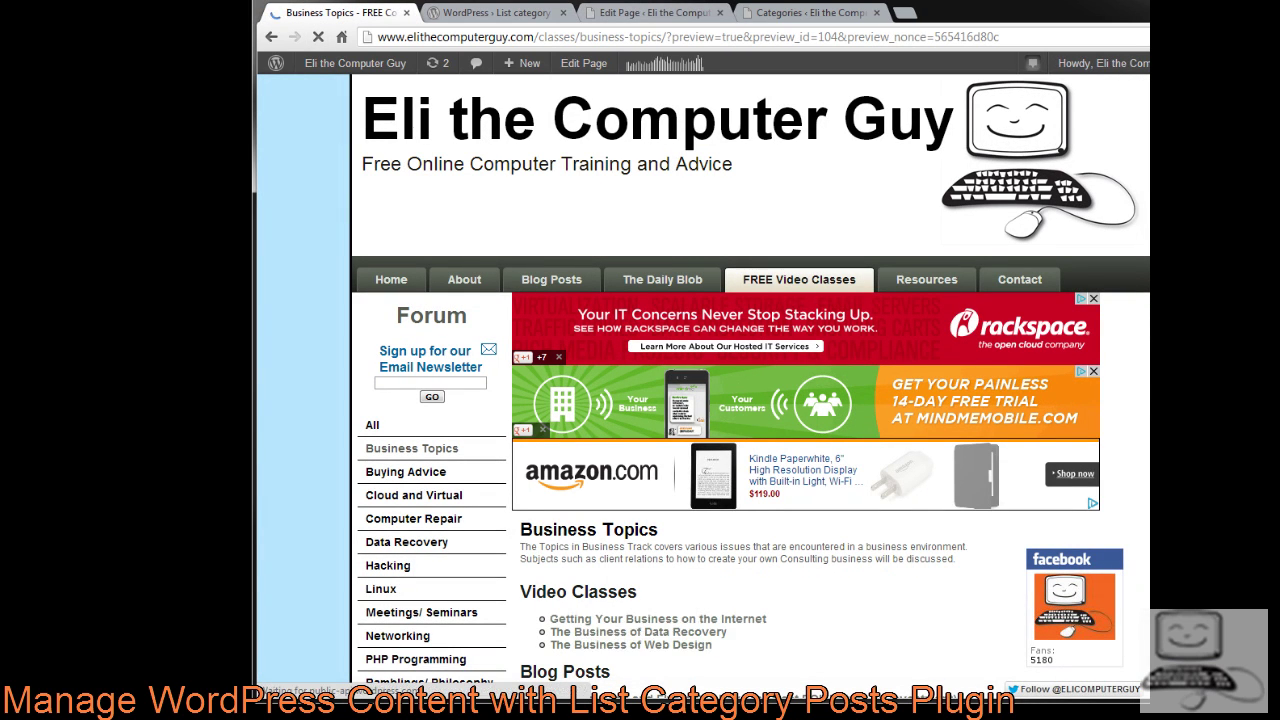
- Return to the page editor and highlight the orderby and order=asc parameters in the Video Classes shortcode
{"action": "key", "text": "ctrl+Tab"}
{"action": "key", "text": "ctrl+Tab"}
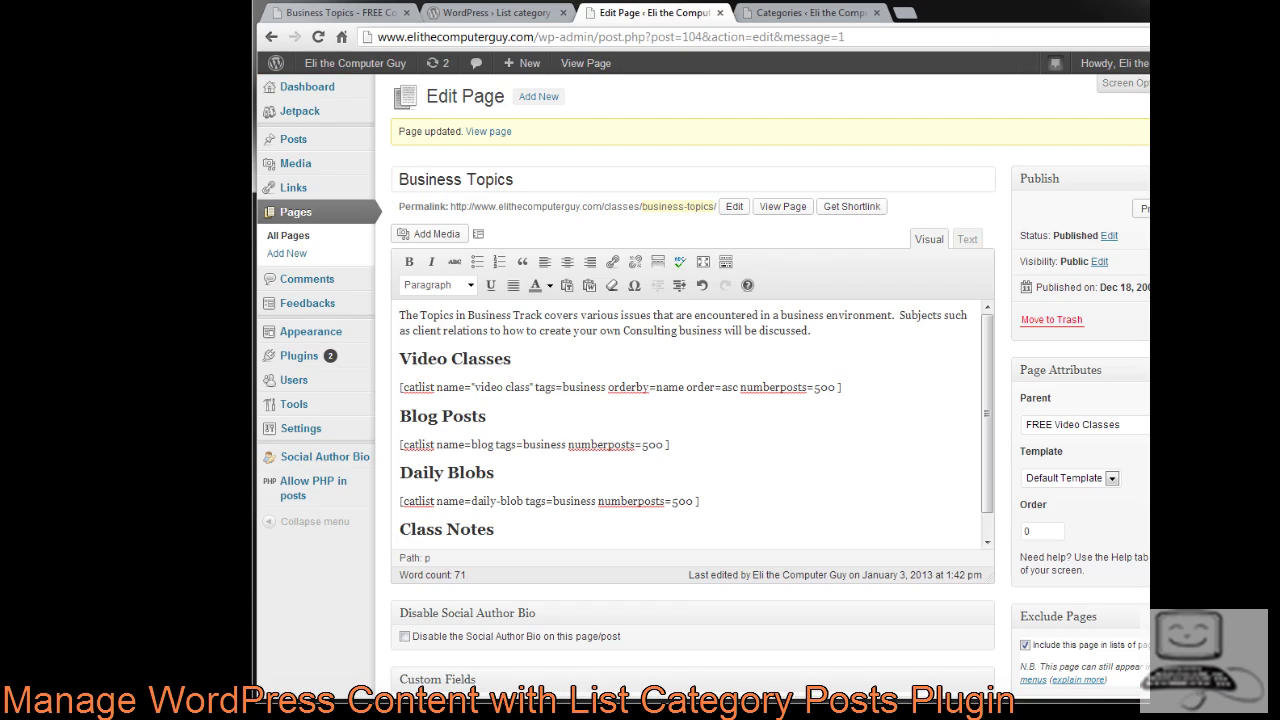
{"action": "left_click_drag", "start_coordinate": [608, 387], "coordinate": [678, 389]}
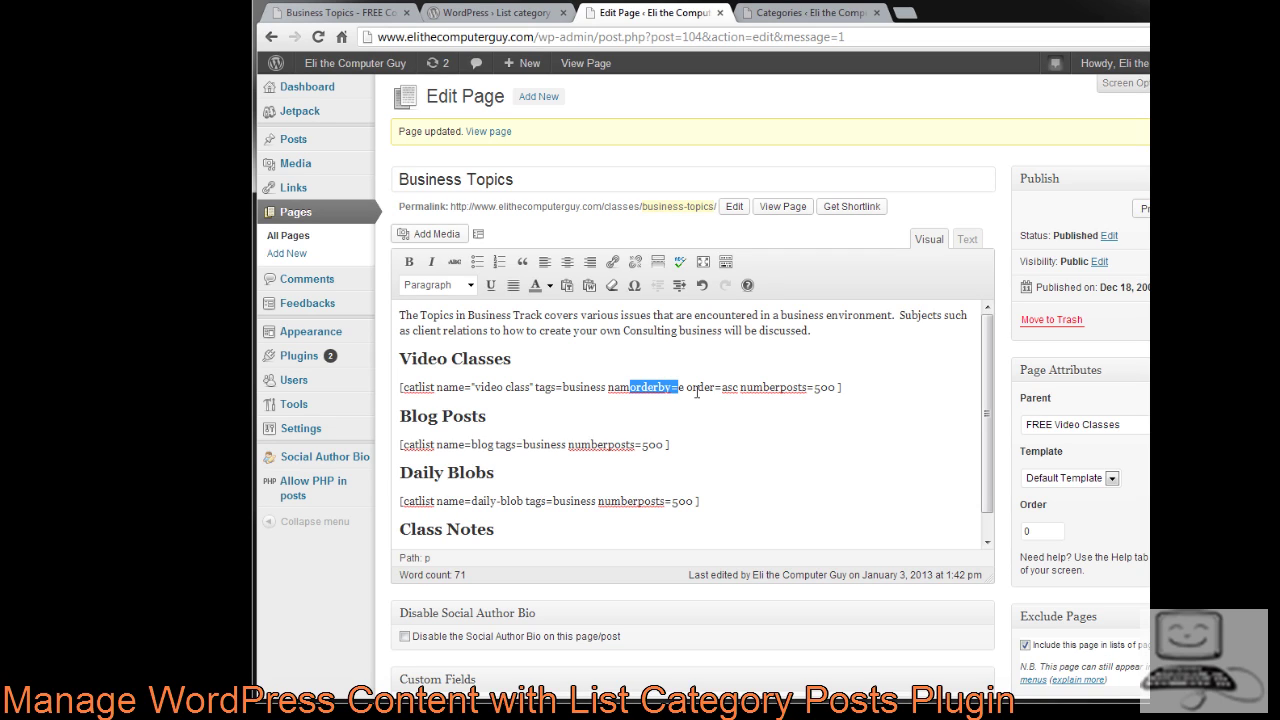
{"action": "left_click_drag", "start_coordinate": [686, 387], "coordinate": [739, 388]}
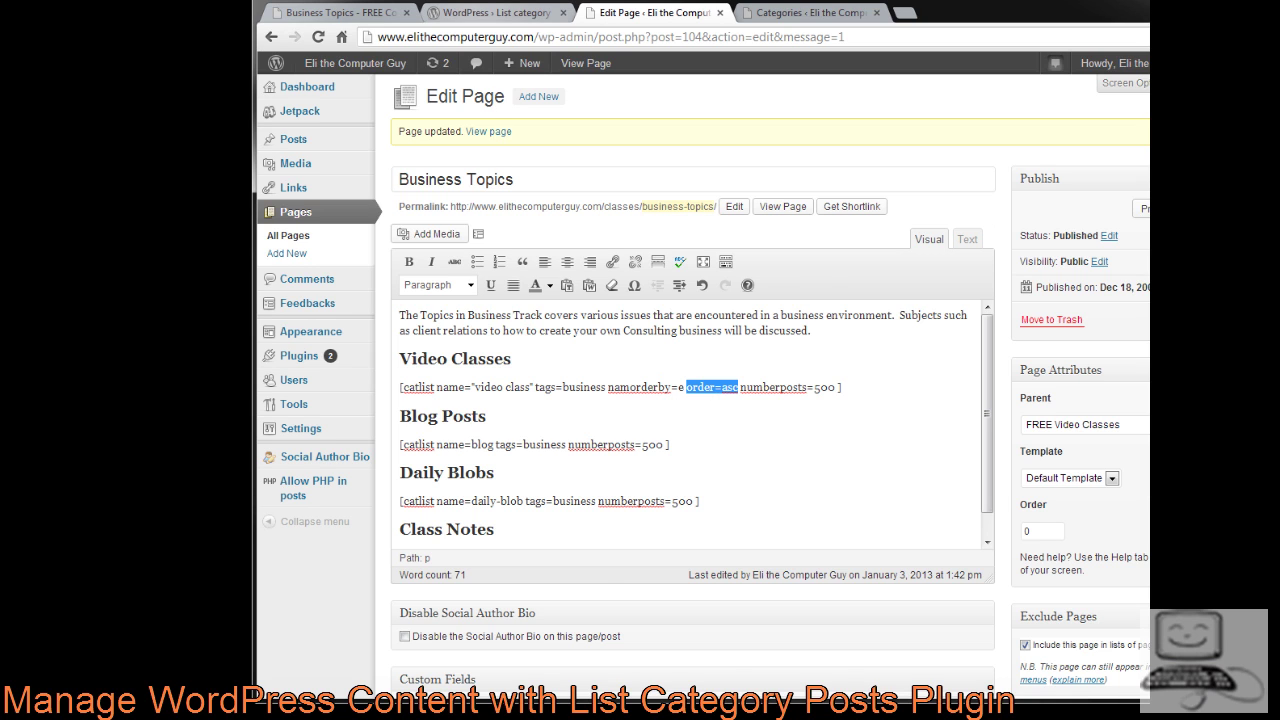
- Return to the plugin's WordPress.org page and highlight the List category posts title
{"action": "left_click", "coordinate": [495, 12]}
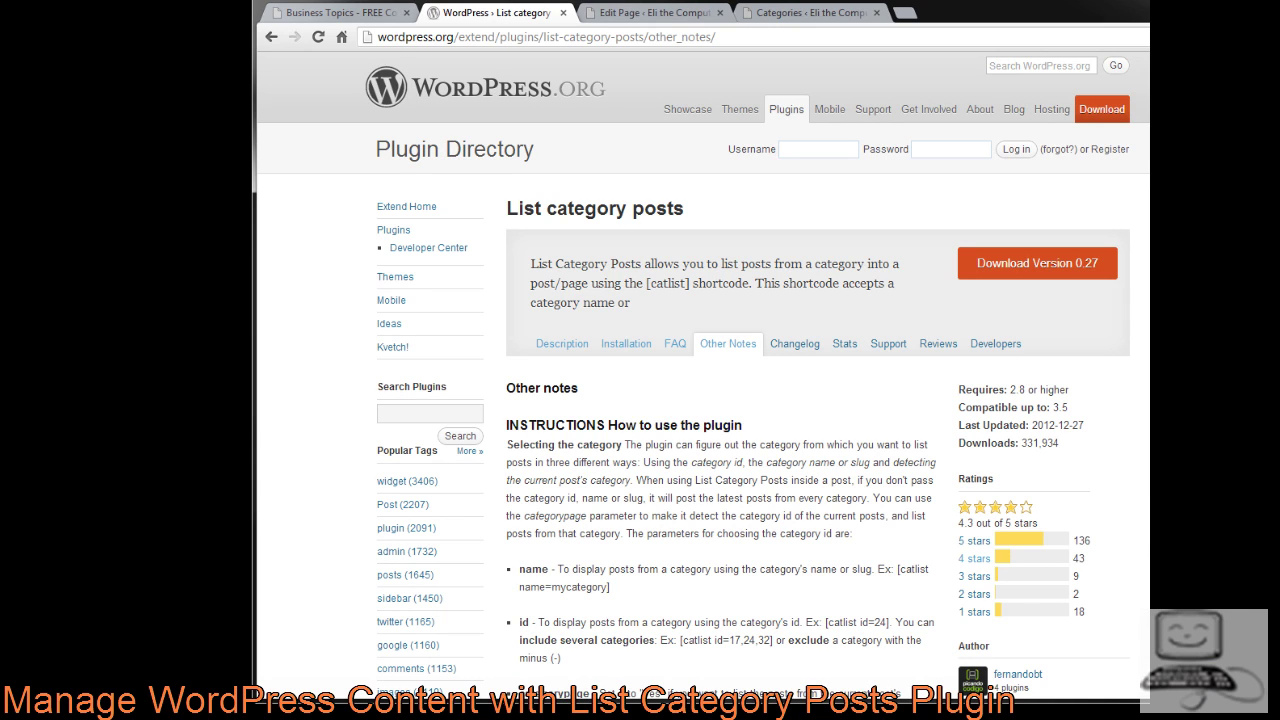
{"action": "left_click_drag", "start_coordinate": [509, 208], "coordinate": [520, 209]}
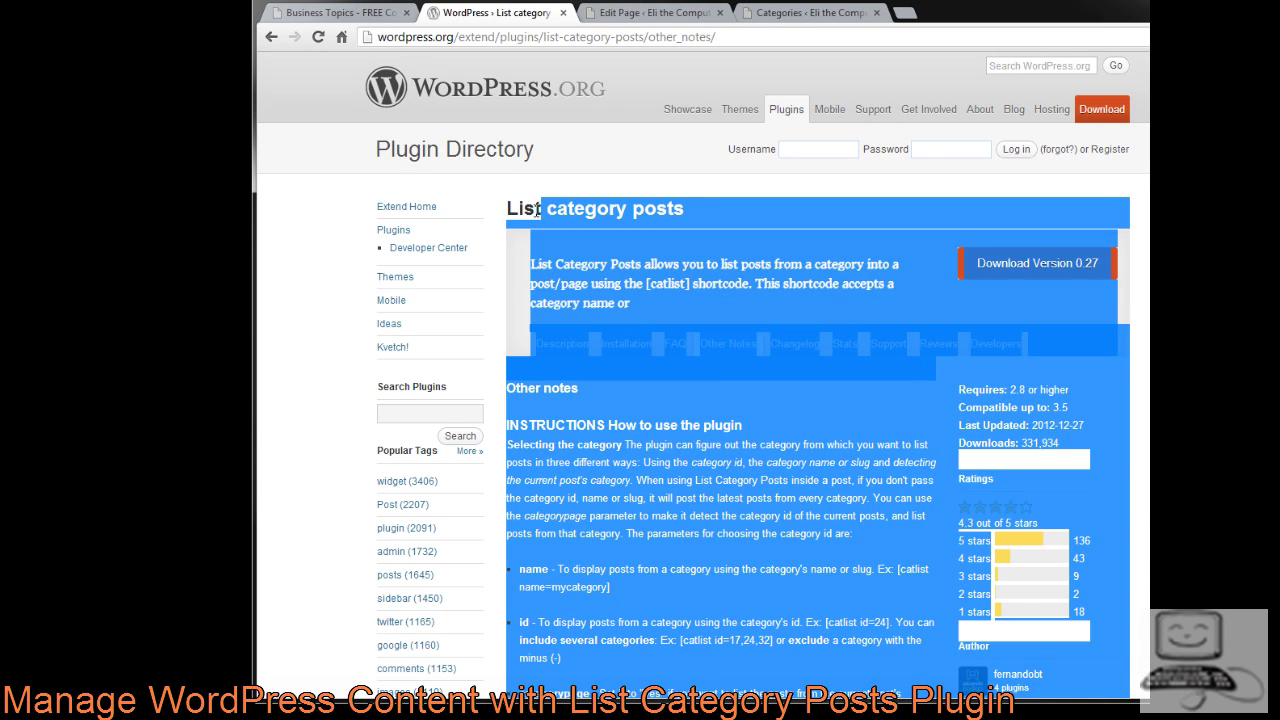
{"action": "left_click", "coordinate": [524, 208]}
{"action": "triple_click", "coordinate": [524, 208]}
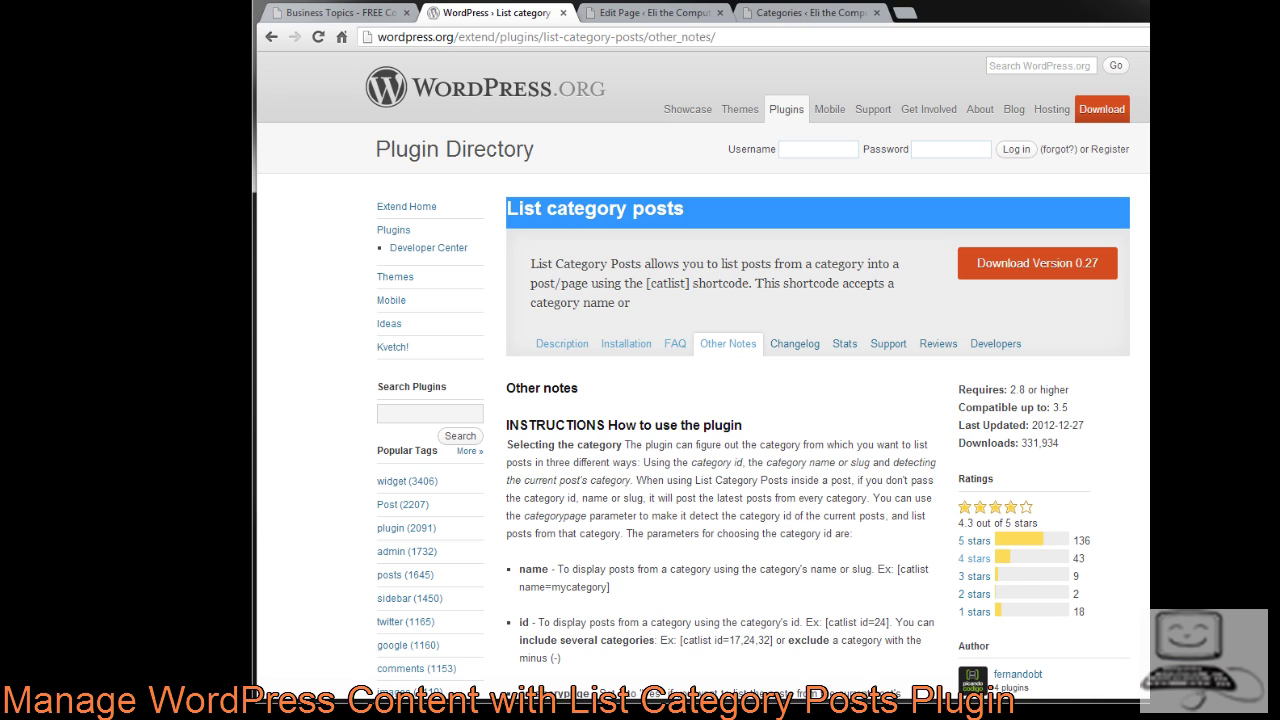
{"action": "left_click", "coordinate": [680, 208]}
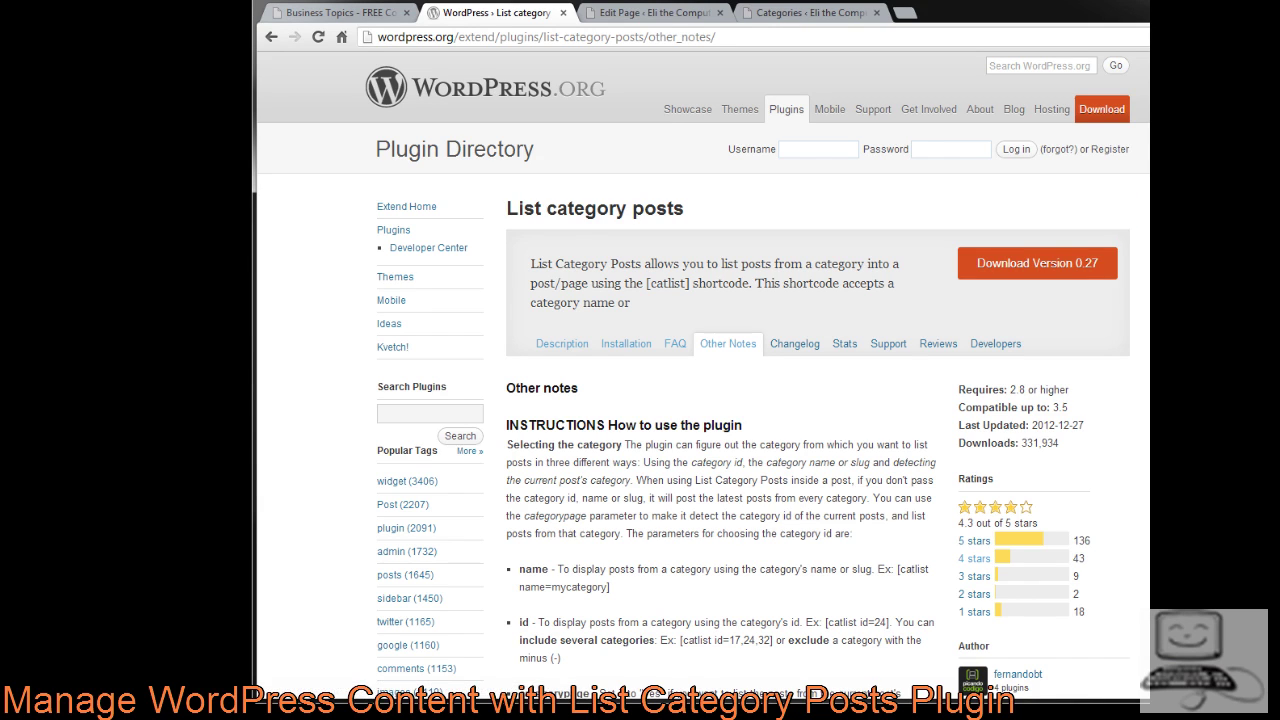
- Review the plugin's Other Notes instructions, covering category selection and the tags, orderby and order parameters
{"action": "scroll", "coordinate": [703, 375], "scroll_direction": "down", "scroll_amount": 3}
{"action": "scroll", "coordinate": [703, 375], "scroll_direction": "down", "scroll_amount": 5}
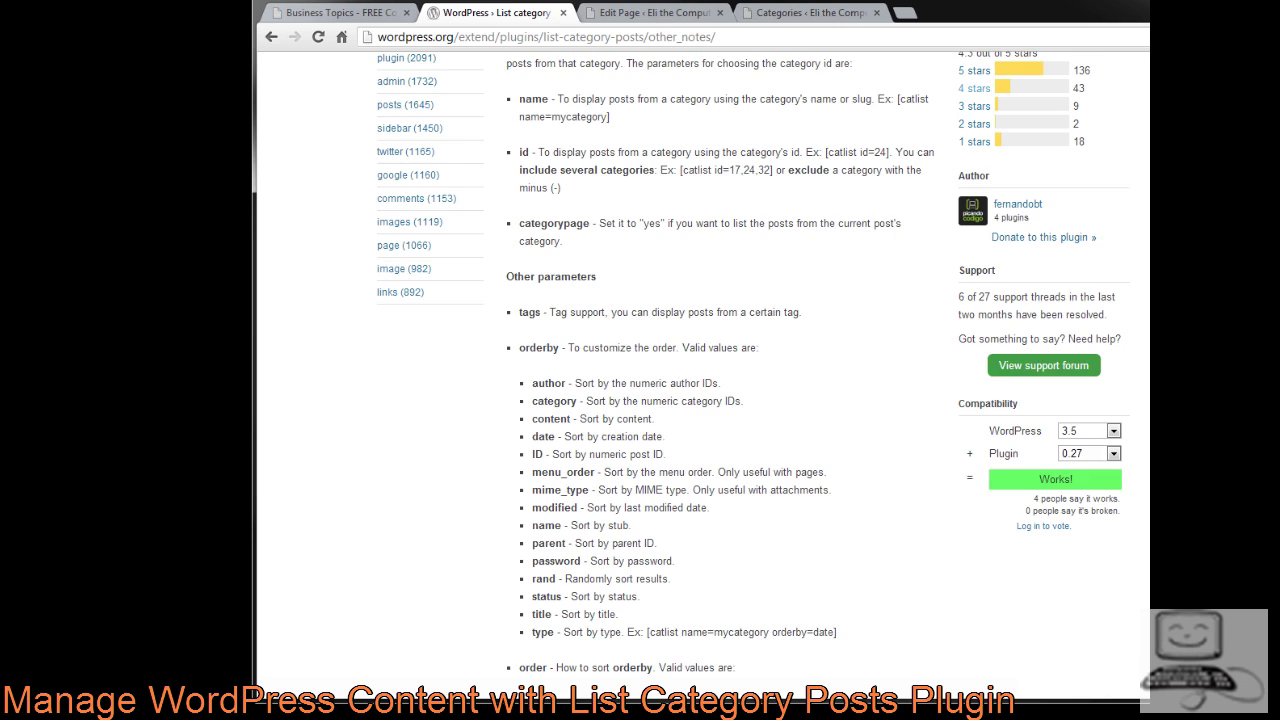
{"action": "scroll", "coordinate": [700, 400], "scroll_direction": "down", "scroll_amount": 15}
{"action": "scroll", "coordinate": [700, 400], "scroll_direction": "up", "scroll_amount": 14}
{"action": "scroll", "coordinate": [841, 138], "scroll_direction": "down", "scroll_amount": 10}
{"action": "scroll", "coordinate": [841, 138], "scroll_direction": "up", "scroll_amount": 12}
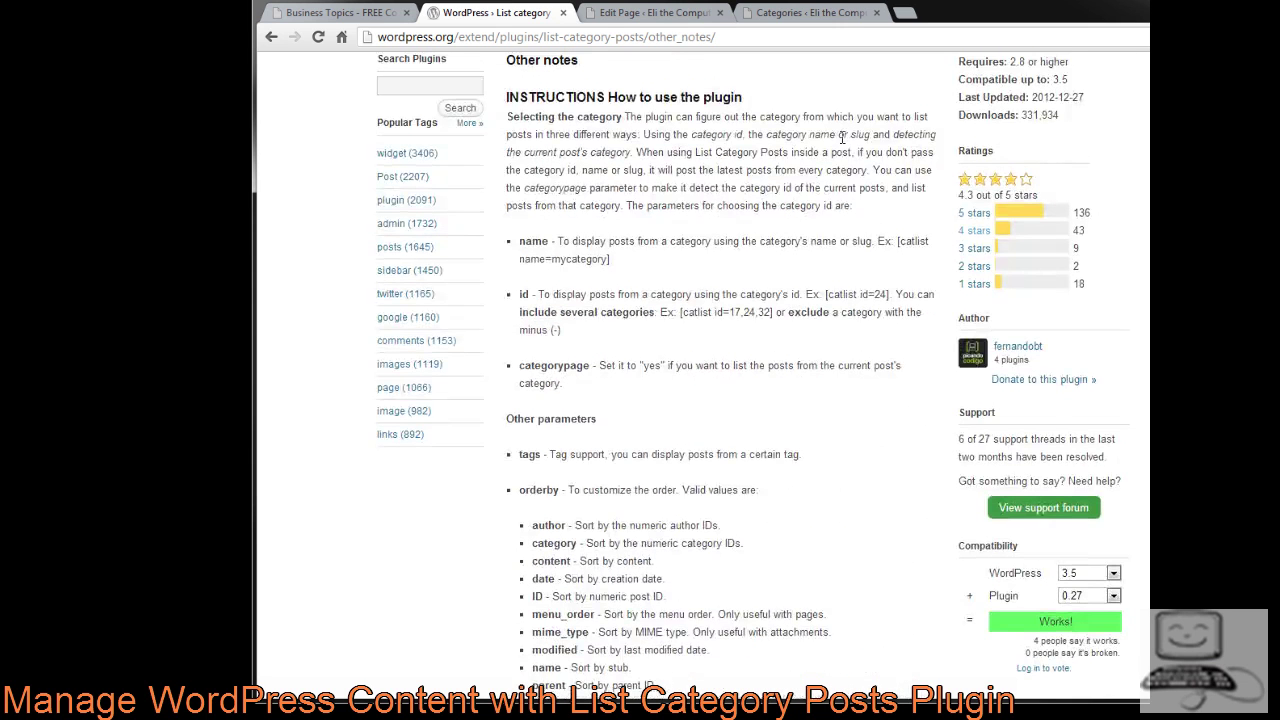
- Go to the site's Categories list and point out the Blog, Video Class and Daily Blob categories
{"action": "left_click", "coordinate": [810, 12]}
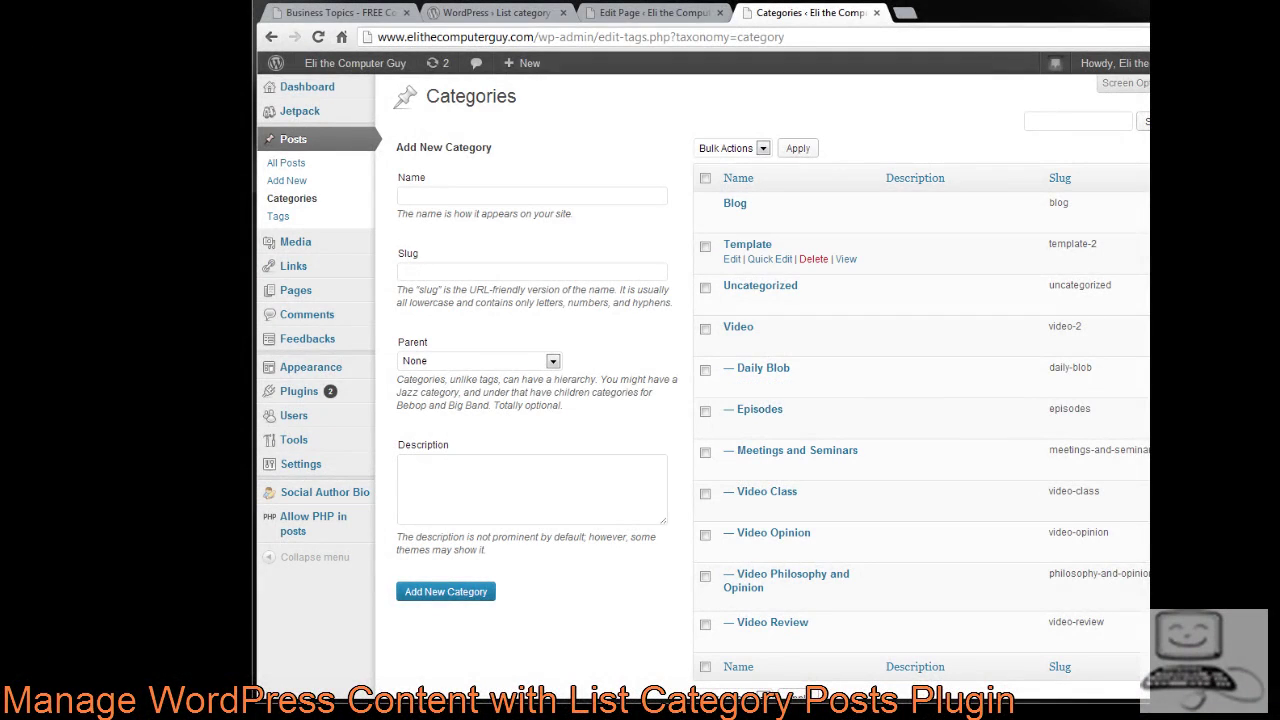
{"action": "left_click_drag", "start_coordinate": [700, 214], "coordinate": [748, 204]}
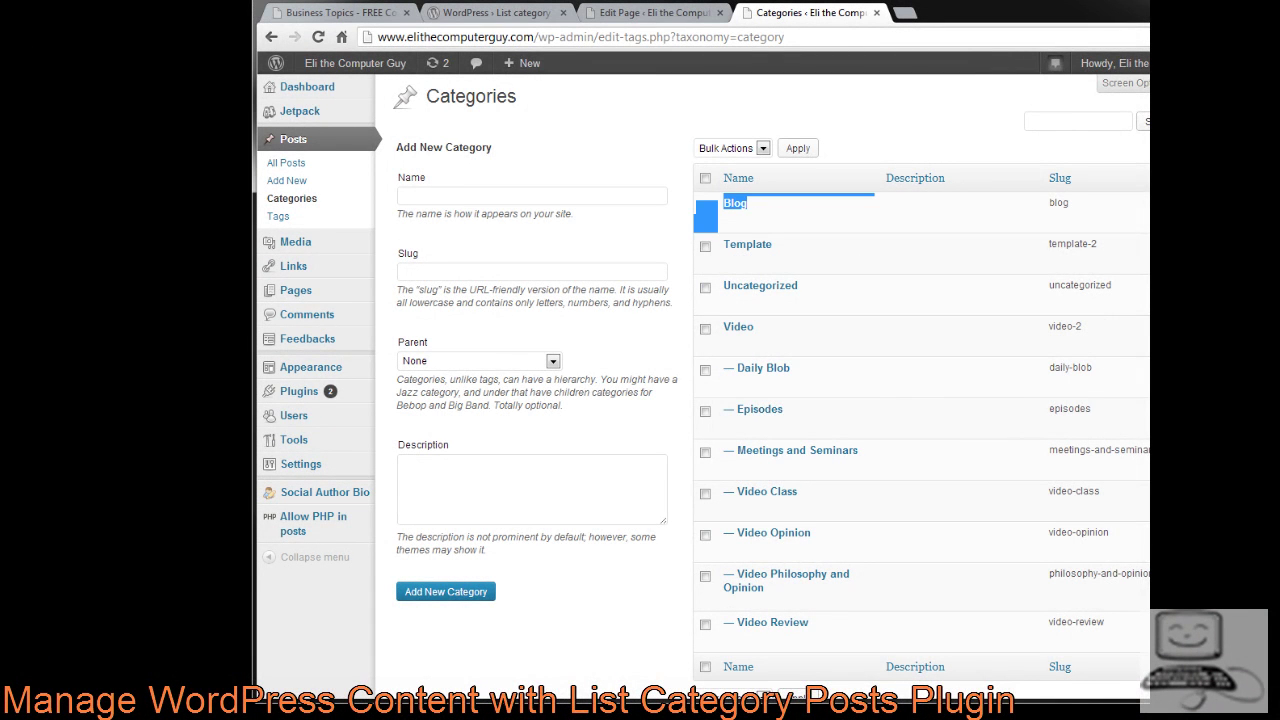
{"action": "mouse_move", "coordinate": [735, 204]}
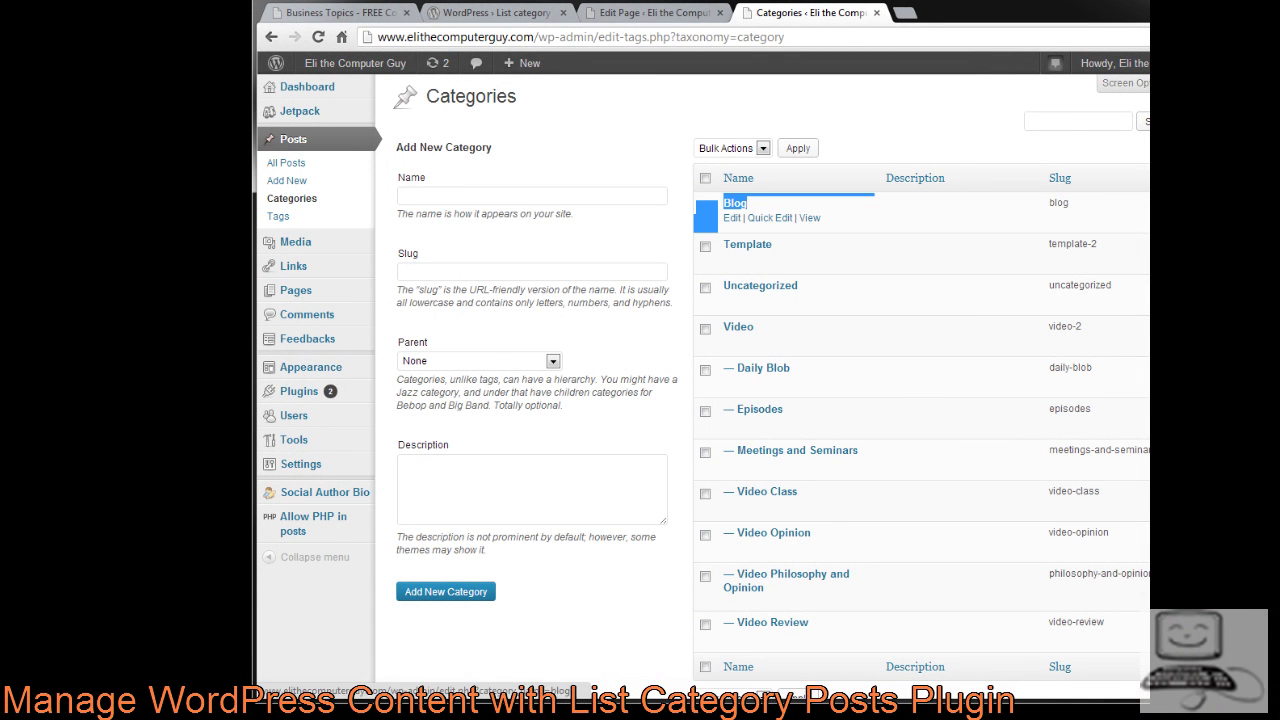
{"action": "left_click", "coordinate": [790, 206]}
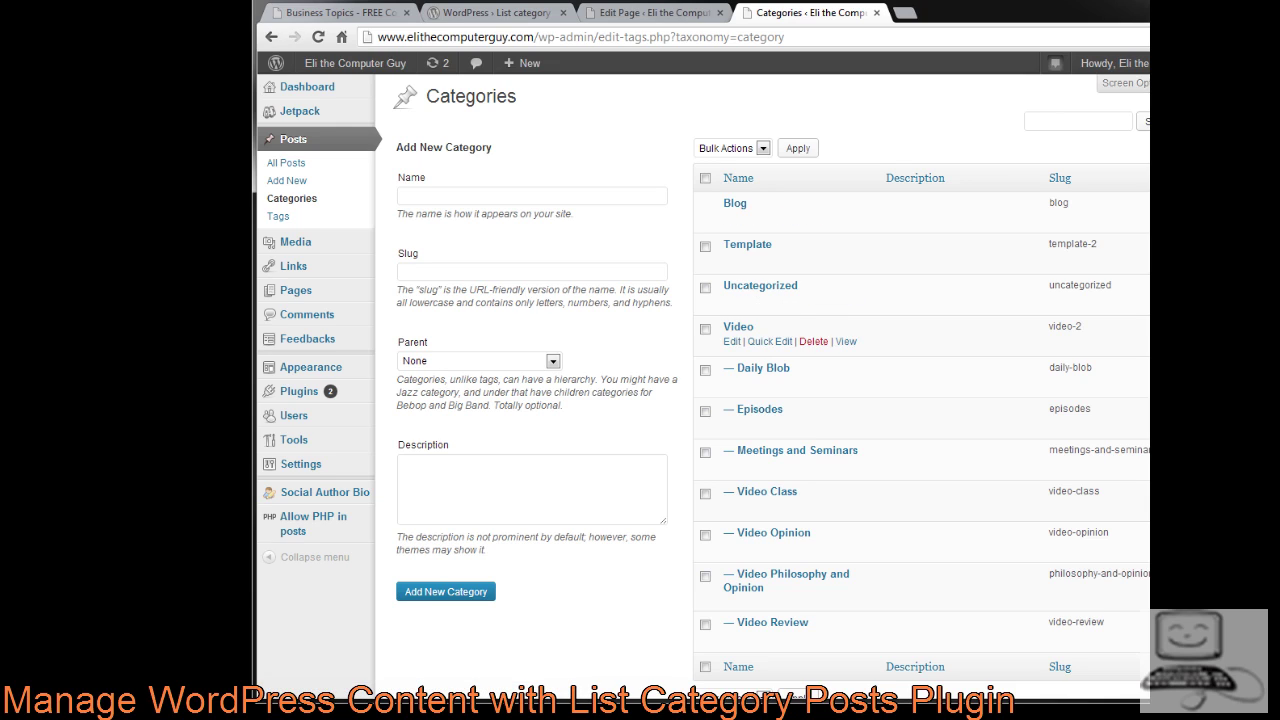
{"action": "left_click_drag", "start_coordinate": [800, 491], "coordinate": [737, 491]}
{"action": "left_click", "coordinate": [790, 491]}
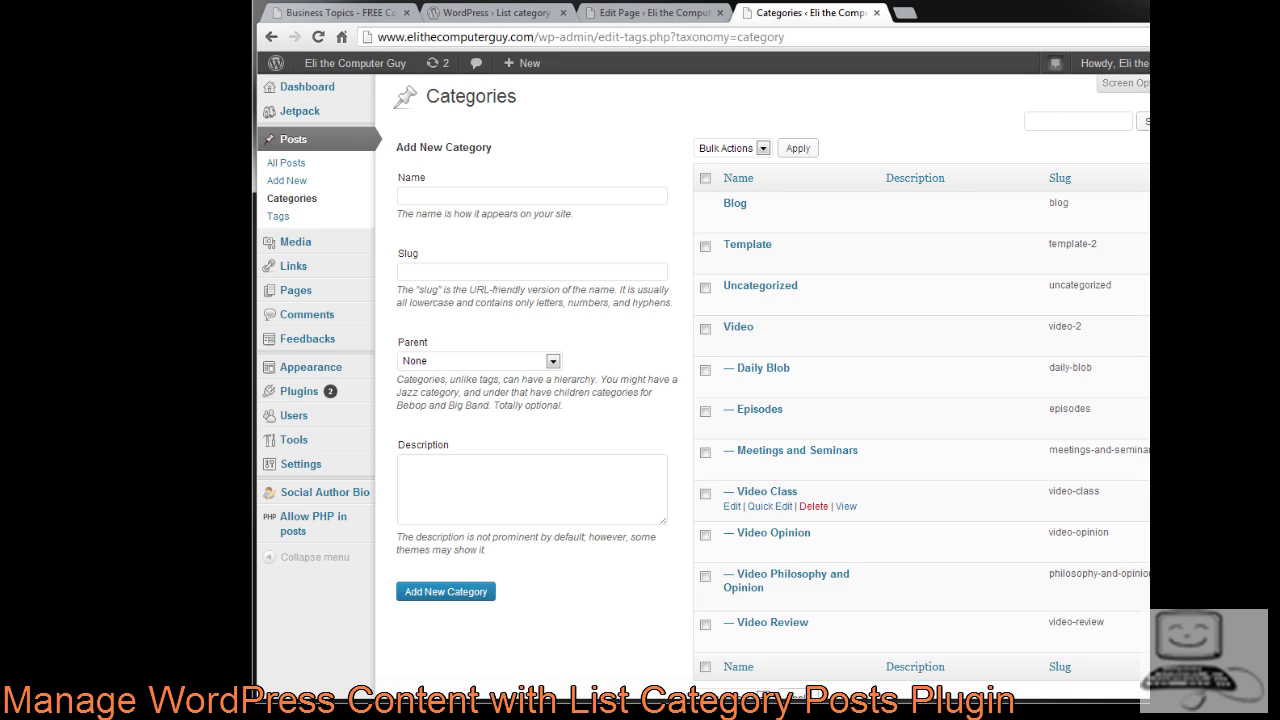
{"action": "left_click_drag", "start_coordinate": [806, 367], "coordinate": [737, 368]}
{"action": "left_click", "coordinate": [737, 368]}
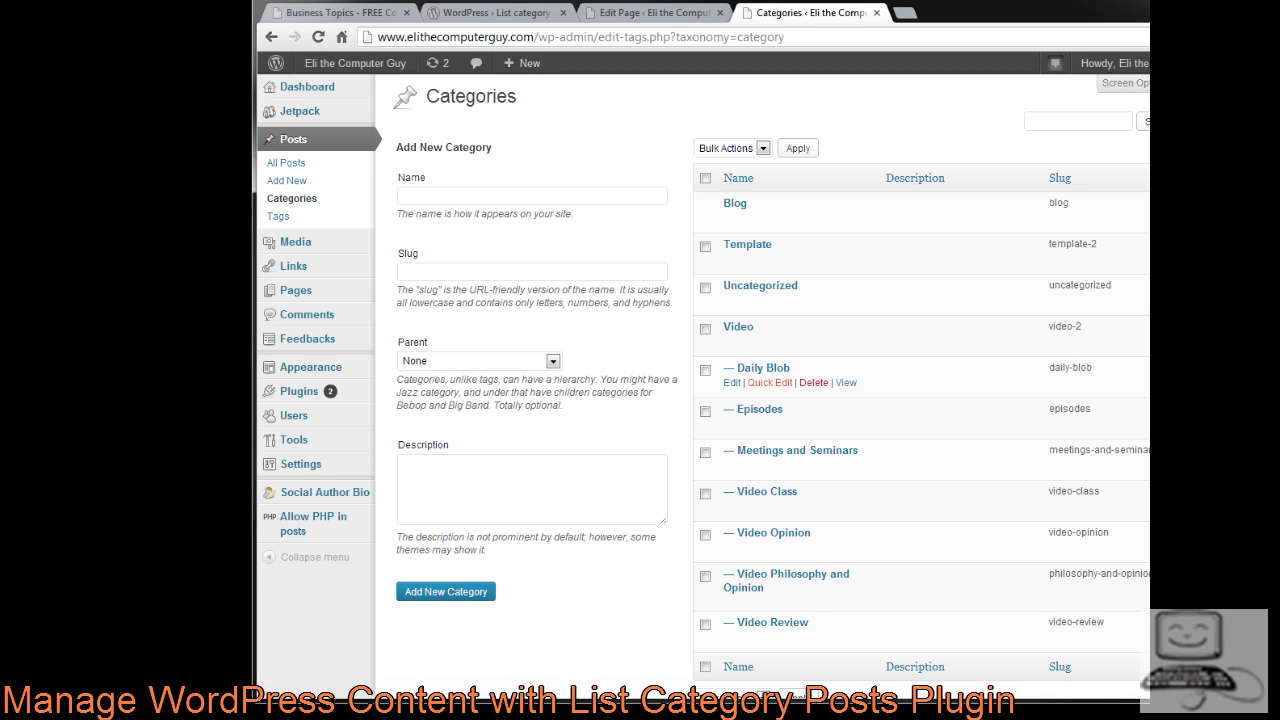
- Open the site's post tags and highlight the whole Popular Tags cloud
{"action": "left_click", "coordinate": [278, 216]}
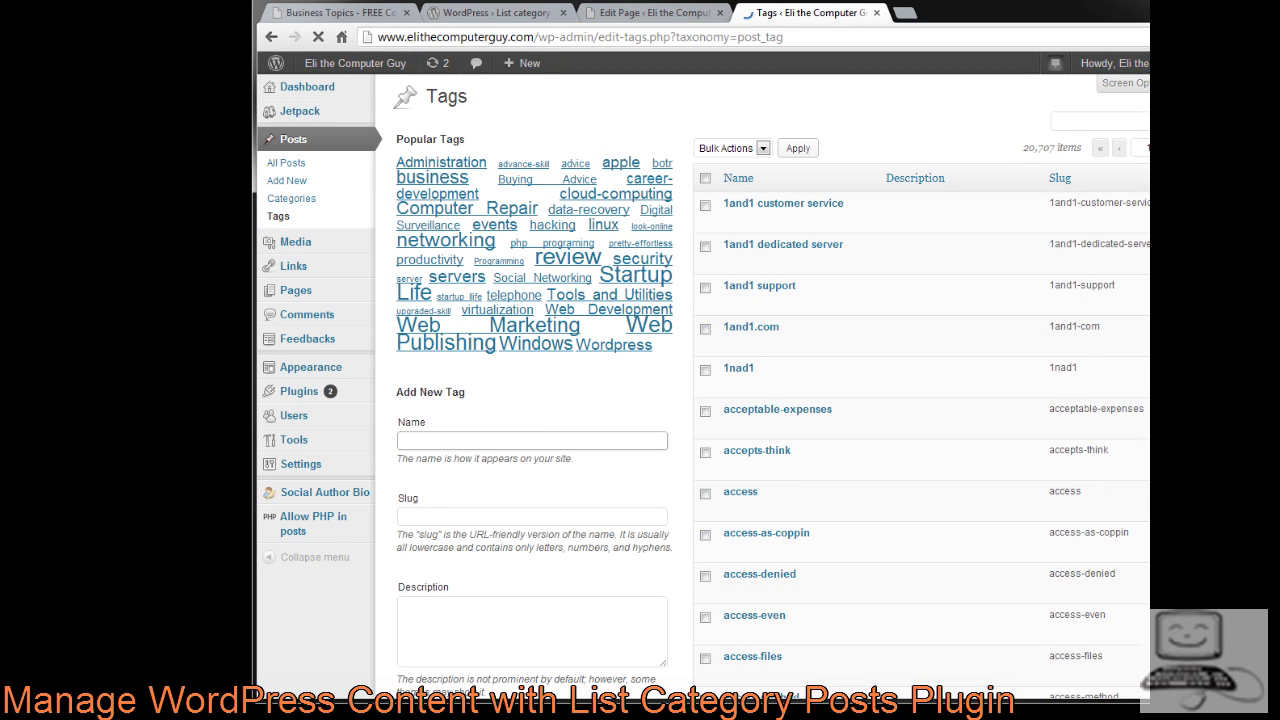
{"action": "left_click_drag", "start_coordinate": [655, 350], "coordinate": [397, 157]}
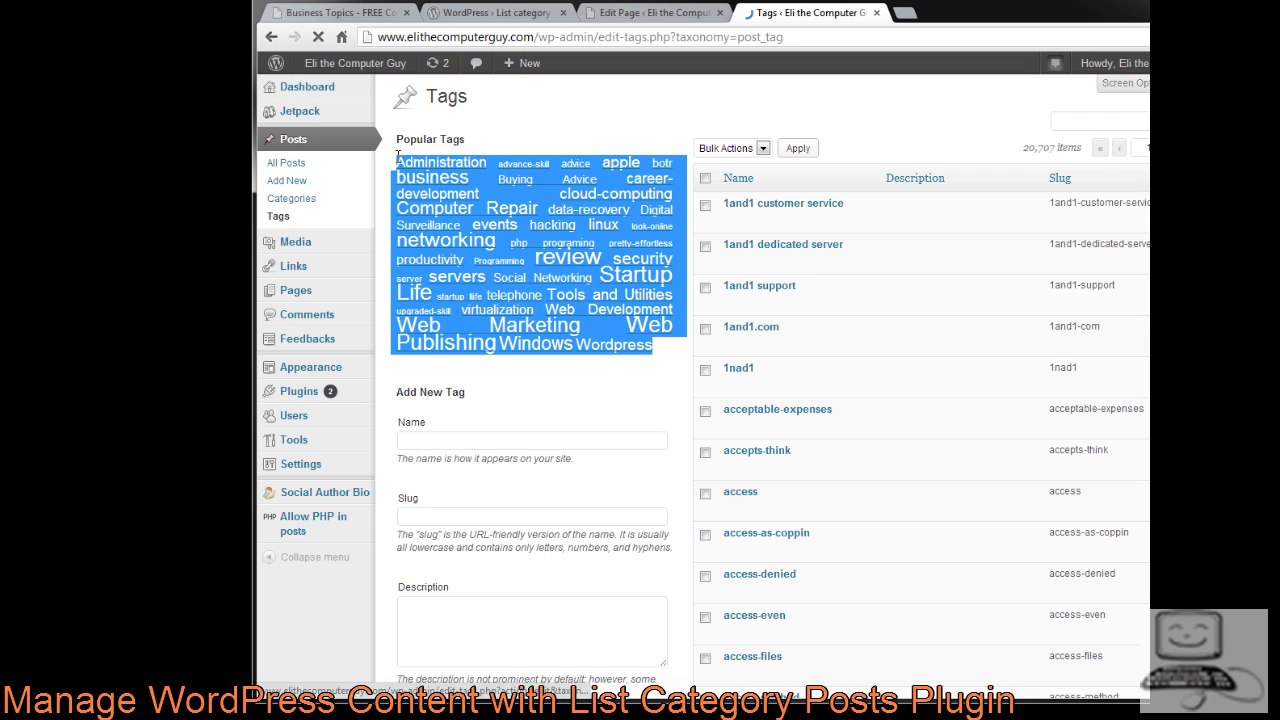
{"action": "left_click", "coordinate": [456, 277]}
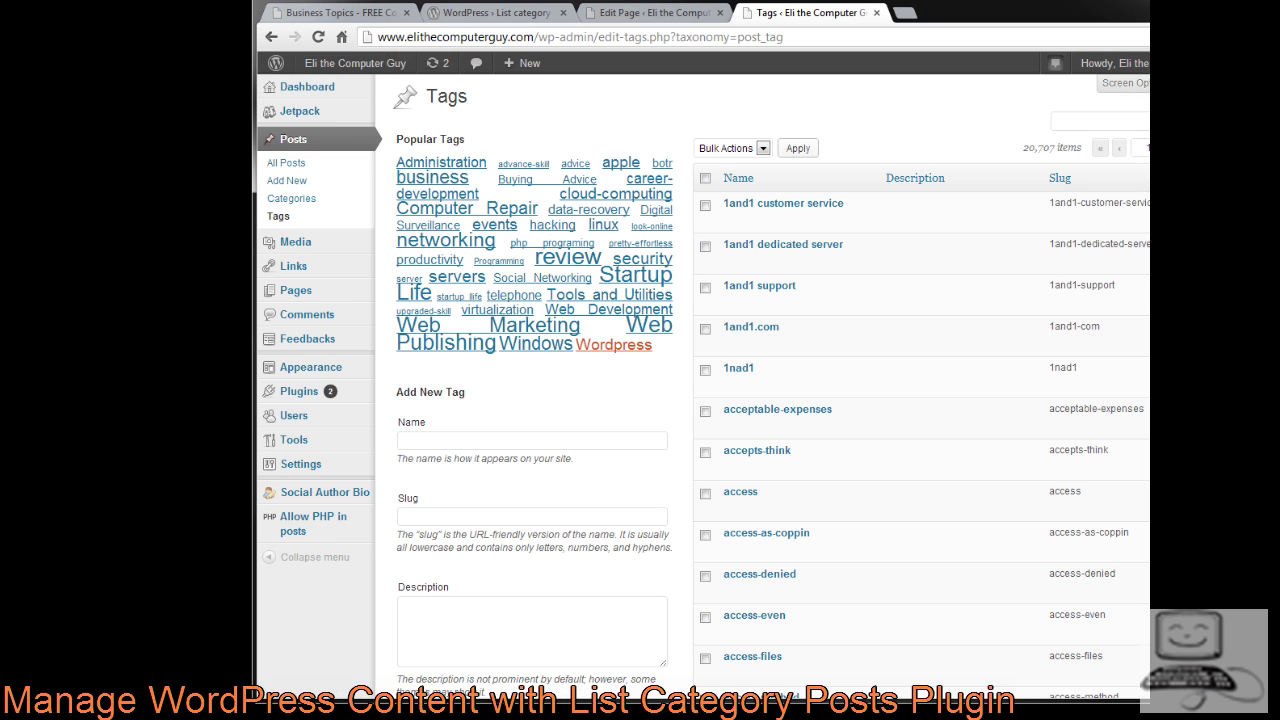
- Return to the Business Topics page editor and highlight the catlist name and tags parameters in the Blog Posts shortcode
{"action": "left_click", "coordinate": [652, 13]}
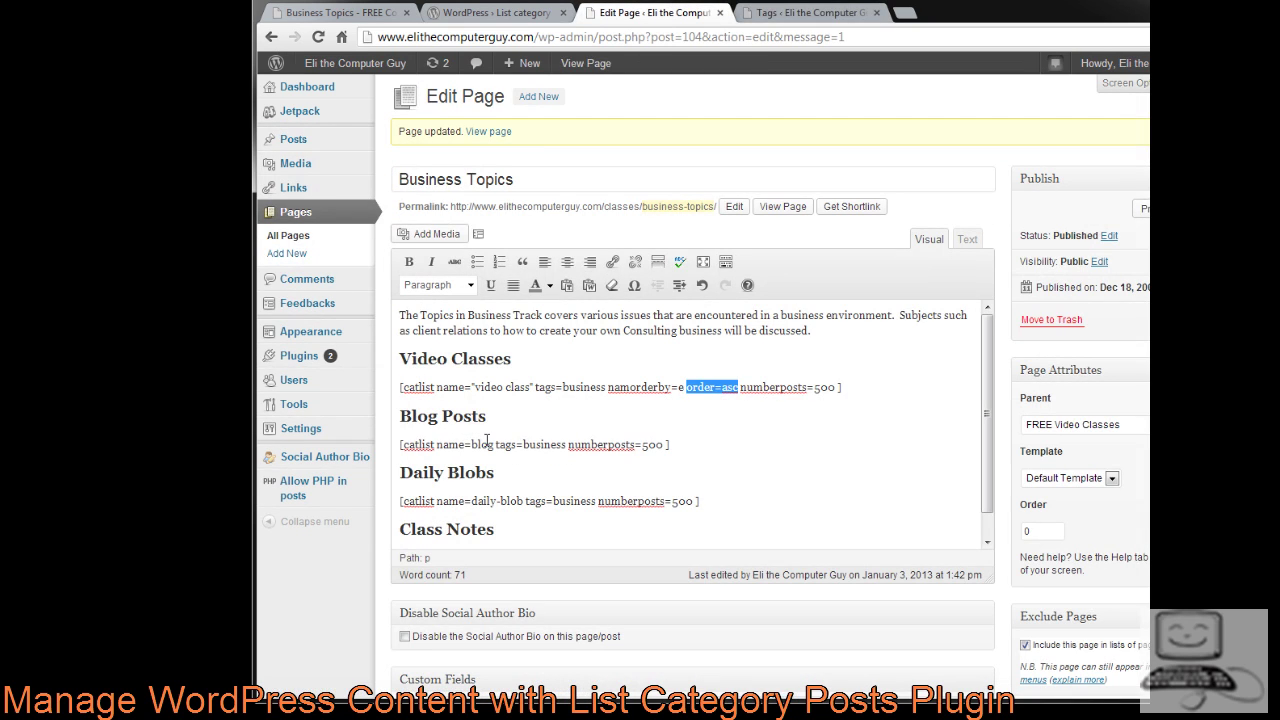
{"action": "left_click_drag", "start_coordinate": [404, 444], "coordinate": [569, 452]}
{"action": "left_click", "coordinate": [554, 450]}
- Open the Computer Repair page on the published site and examine its Video Classes and Blog Posts lists
{"action": "left_click", "coordinate": [335, 12]}
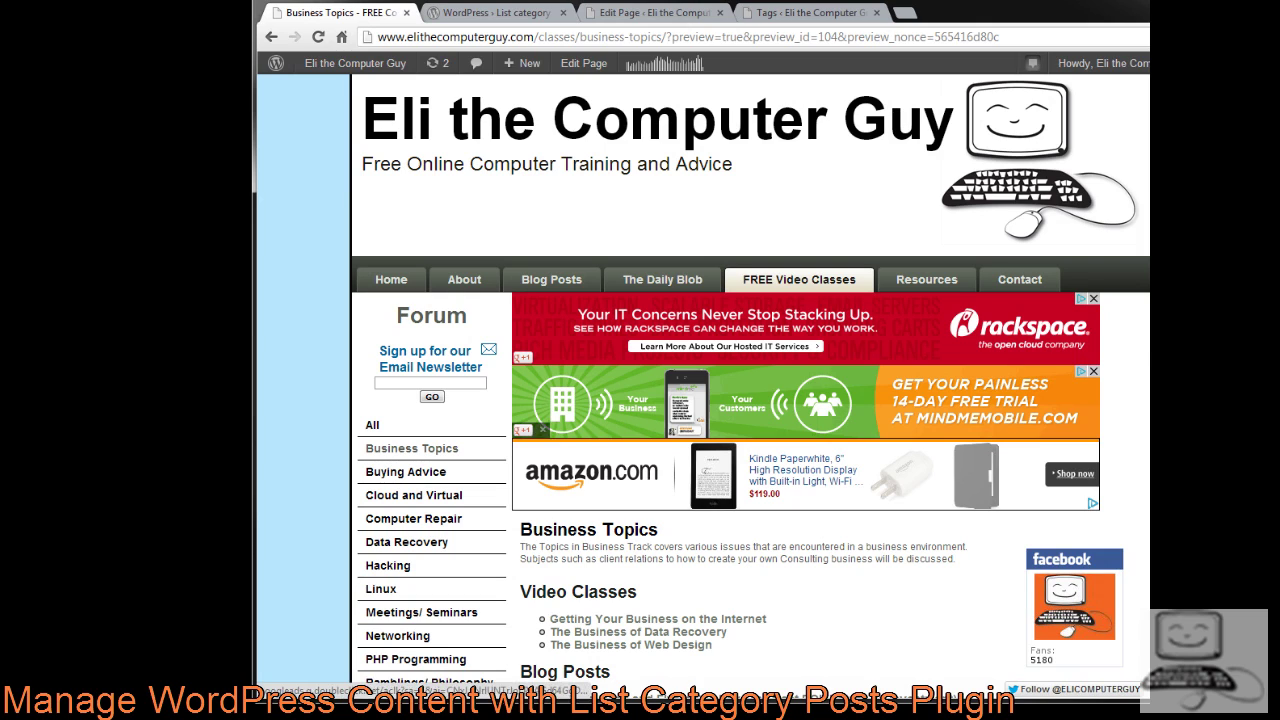
{"action": "left_click", "coordinate": [470, 522]}
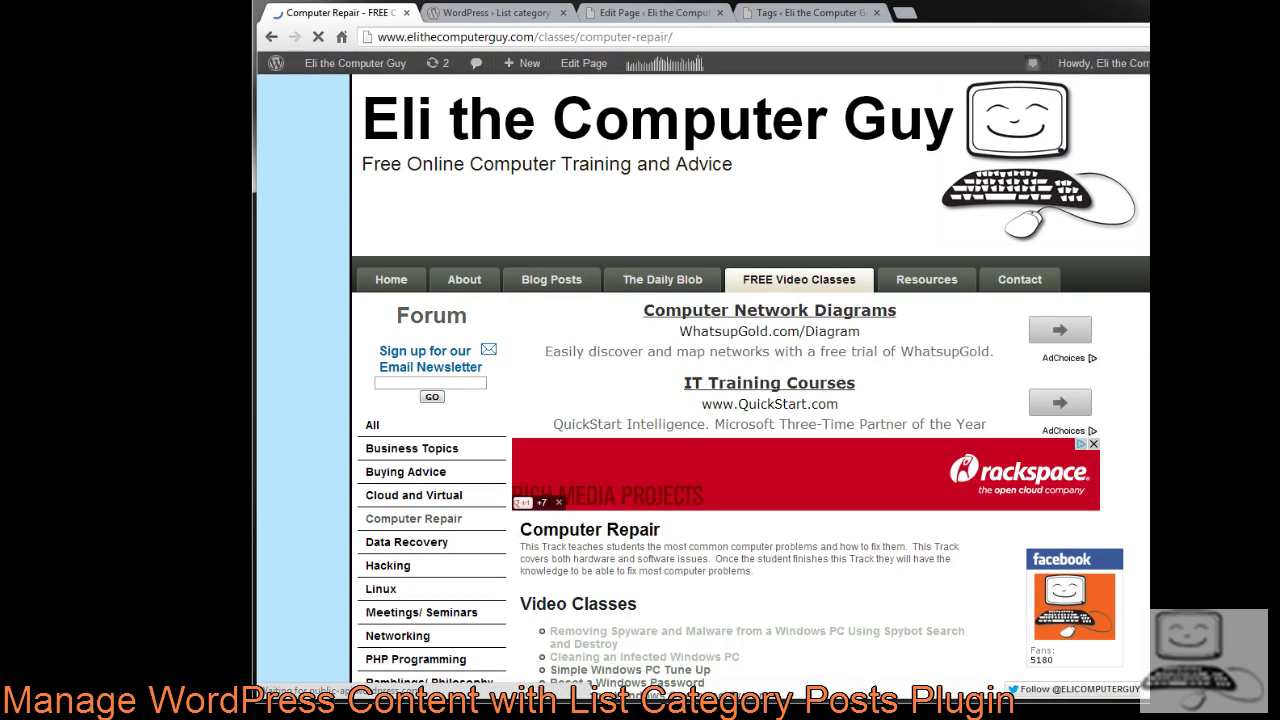
{"action": "scroll", "coordinate": [750, 400], "scroll_direction": "down", "scroll_amount": 3}
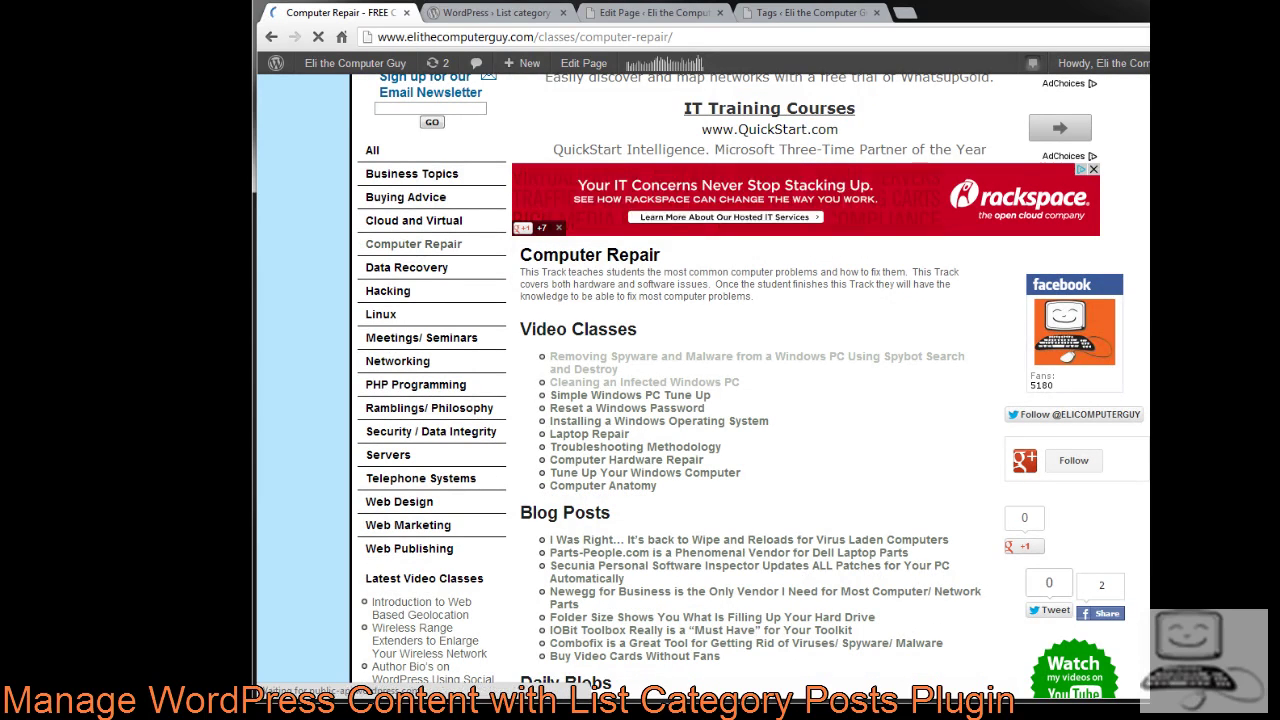
{"action": "scroll", "coordinate": [799, 200], "scroll_direction": "down", "scroll_amount": 1}
{"action": "scroll", "coordinate": [799, 200], "scroll_direction": "up", "scroll_amount": 3}
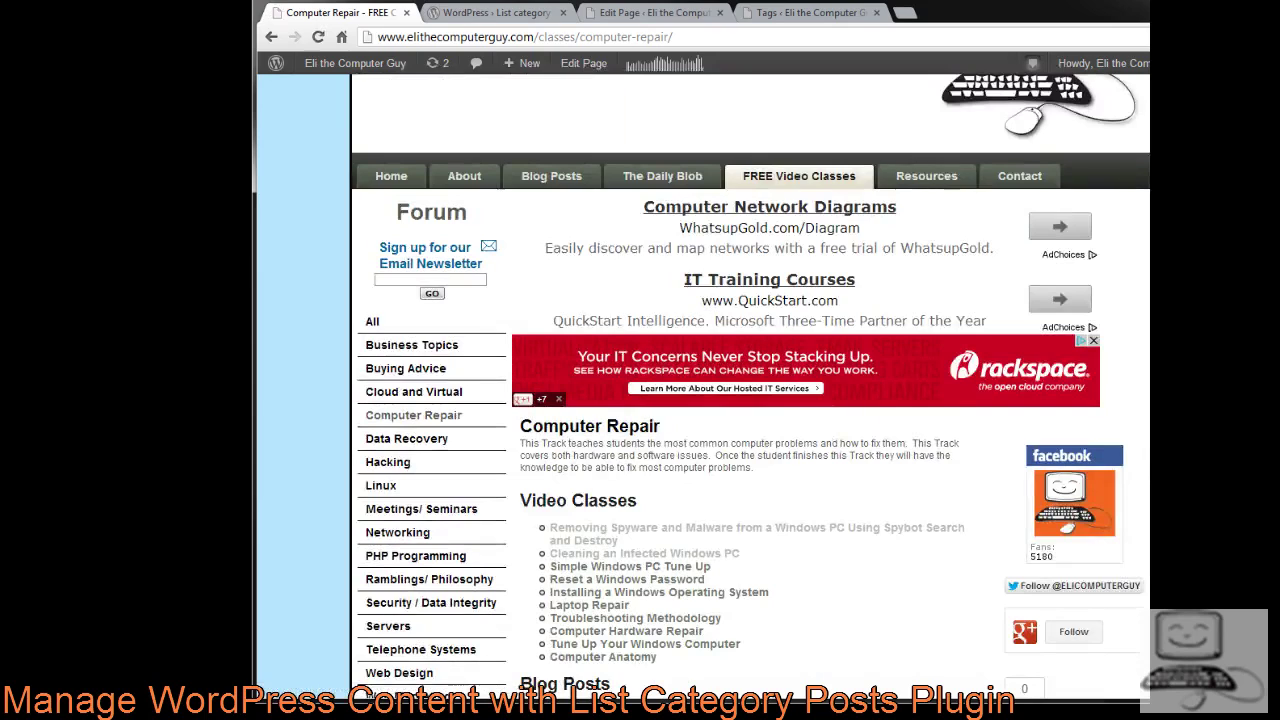
- Open the Computer Repair page for editing and highlight the tags=computer-repair parameter in the Video Classes shortcode
{"action": "left_click", "coordinate": [583, 63]}
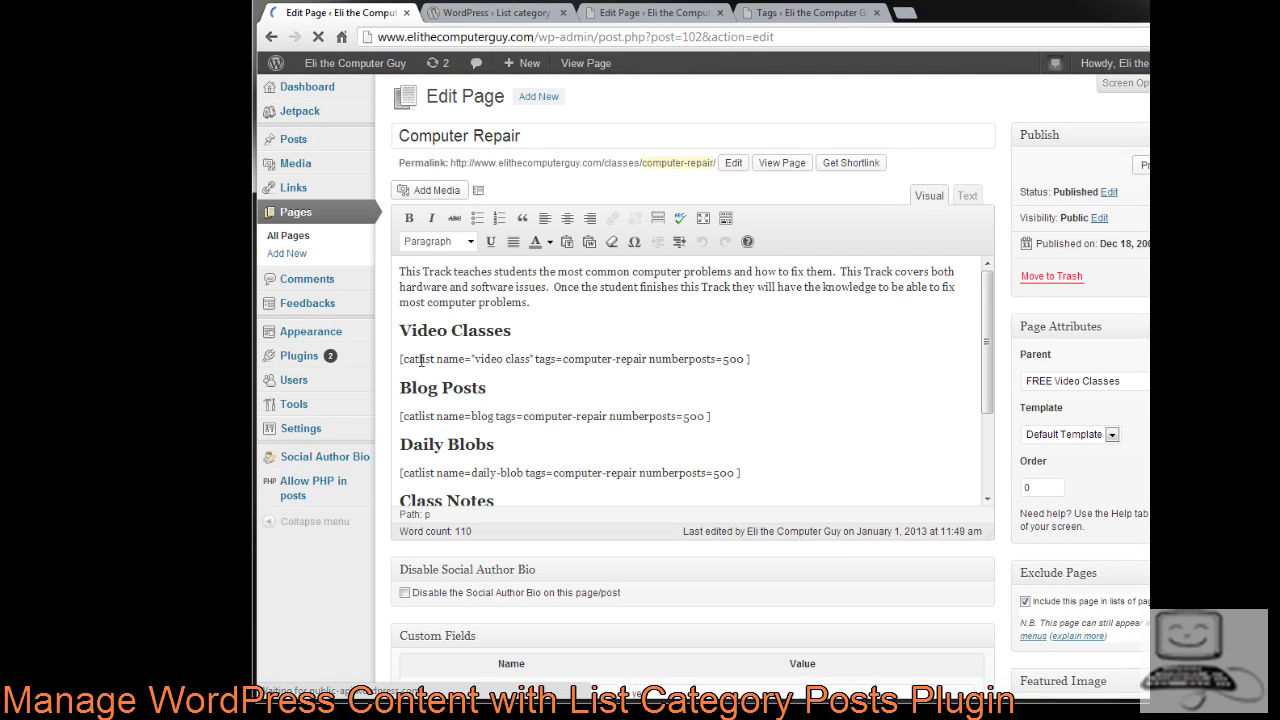
{"action": "left_click_drag", "start_coordinate": [401, 359], "coordinate": [640, 361]}
{"action": "left_click", "coordinate": [536, 358]}
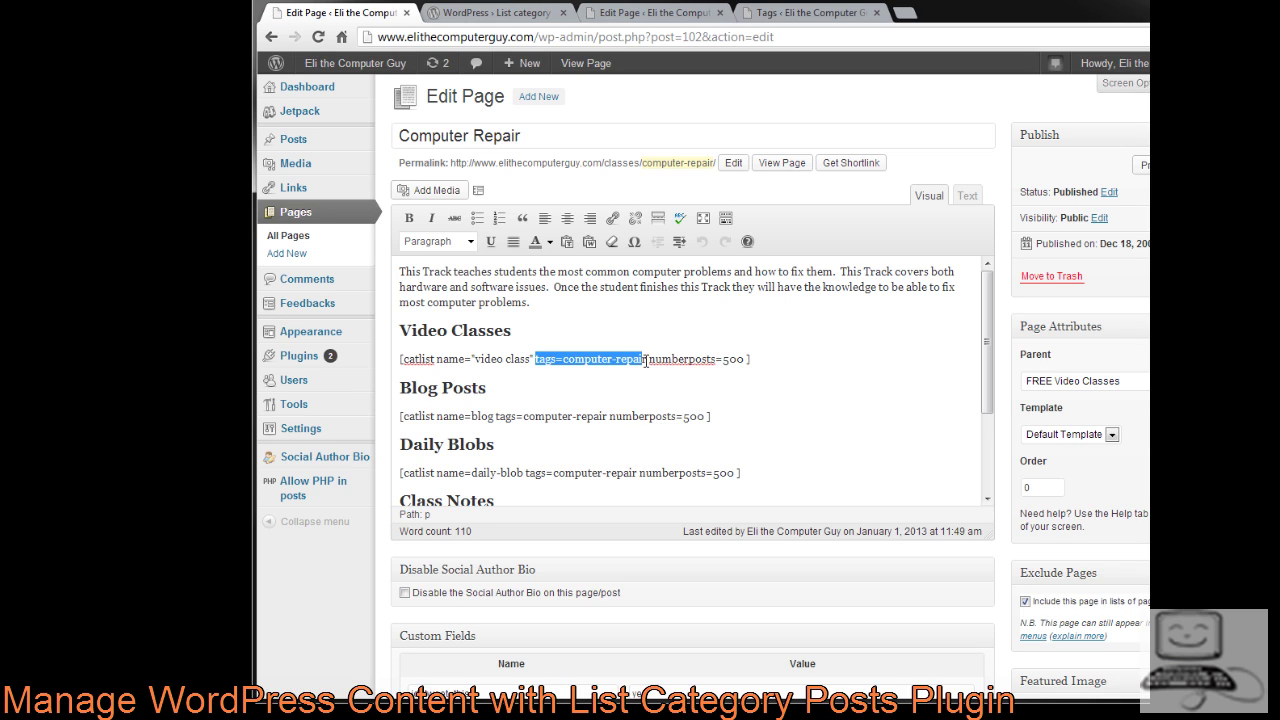
{"action": "left_click", "coordinate": [623, 383]}
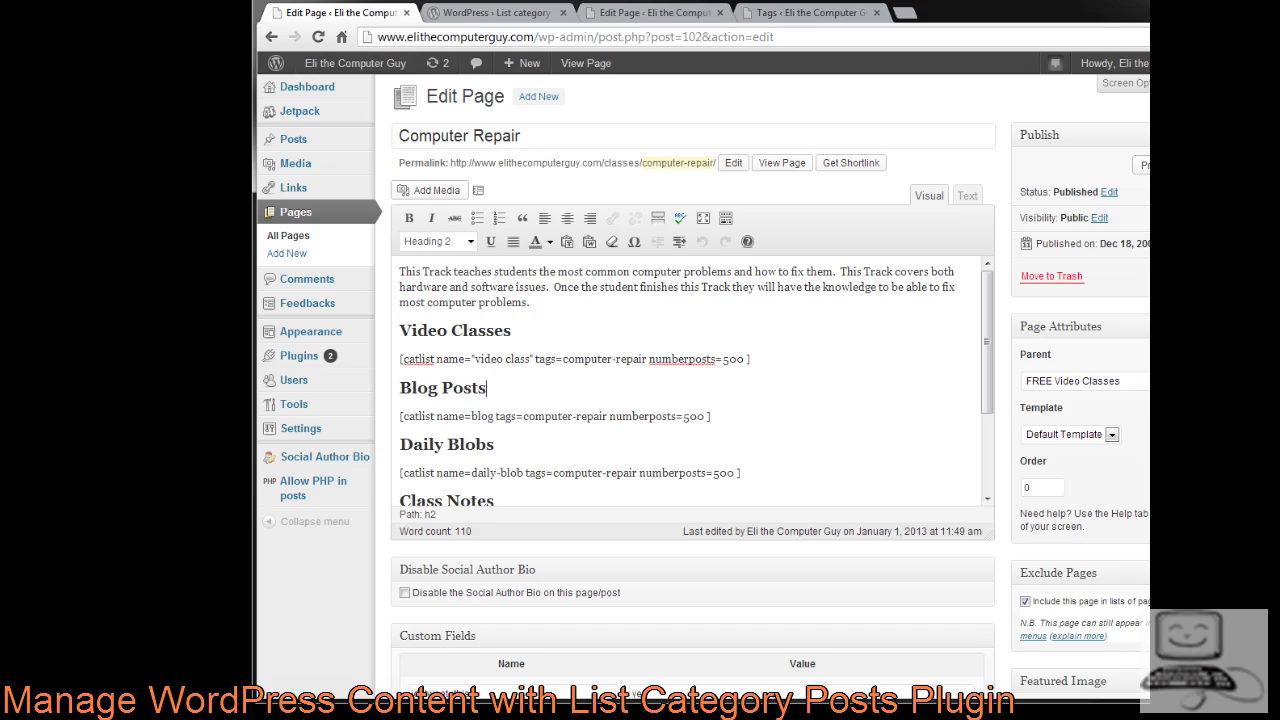